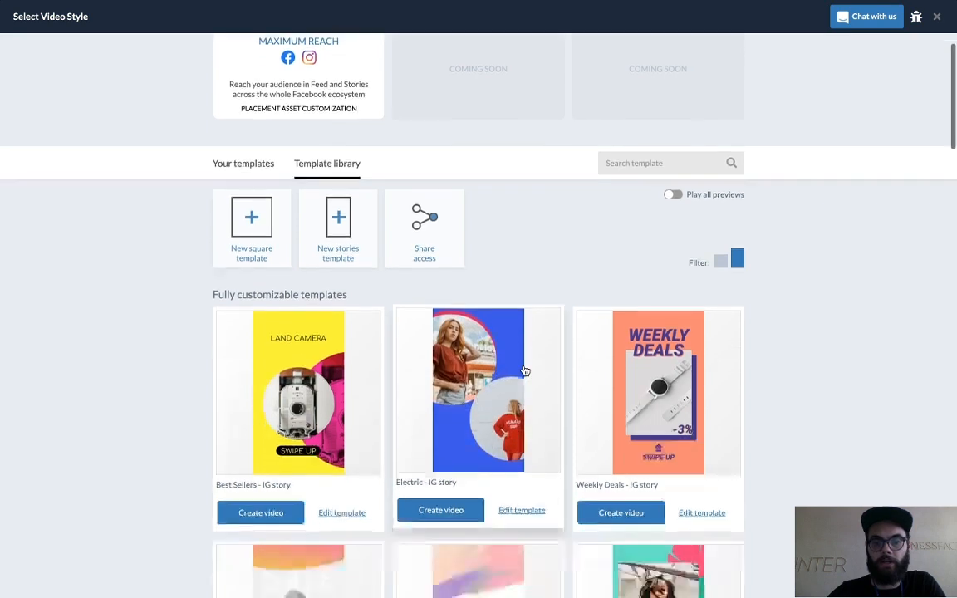
Start a new Maximum Reach ad for Facebook and Instagram with placement asset customization
scroll(523, 370, up, 2)
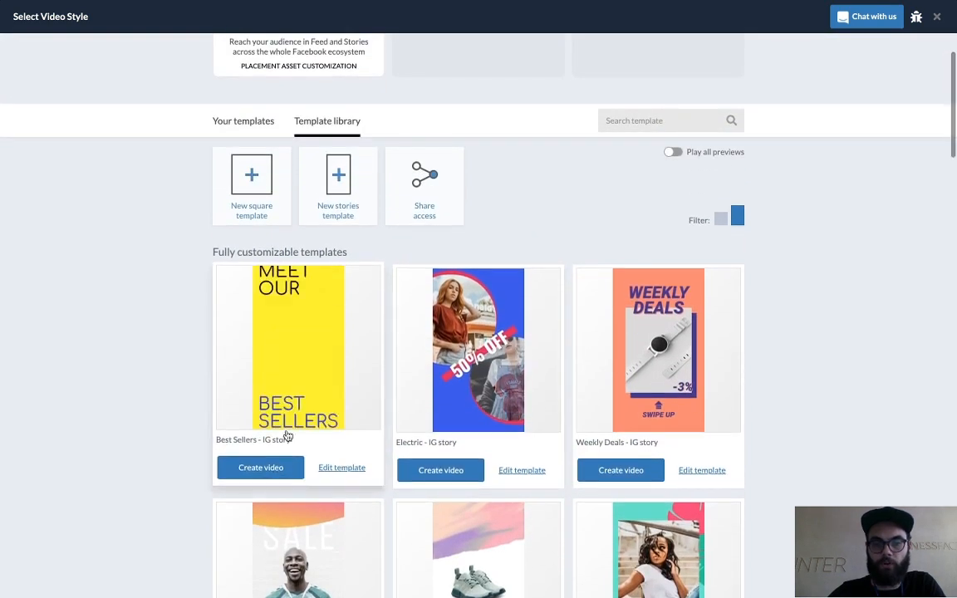
scroll(539, 224, up, 2)
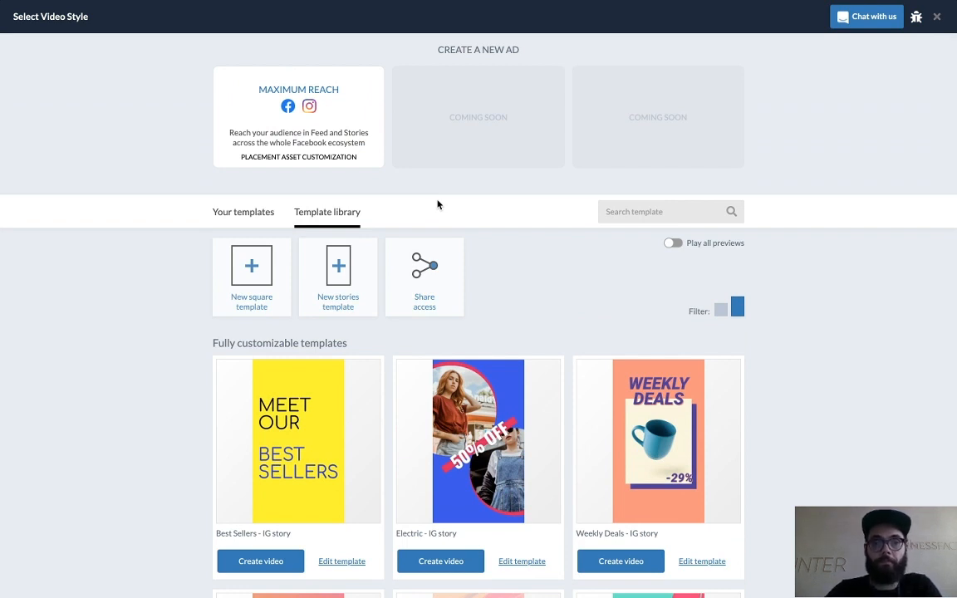
click(291, 113)
click(292, 113)
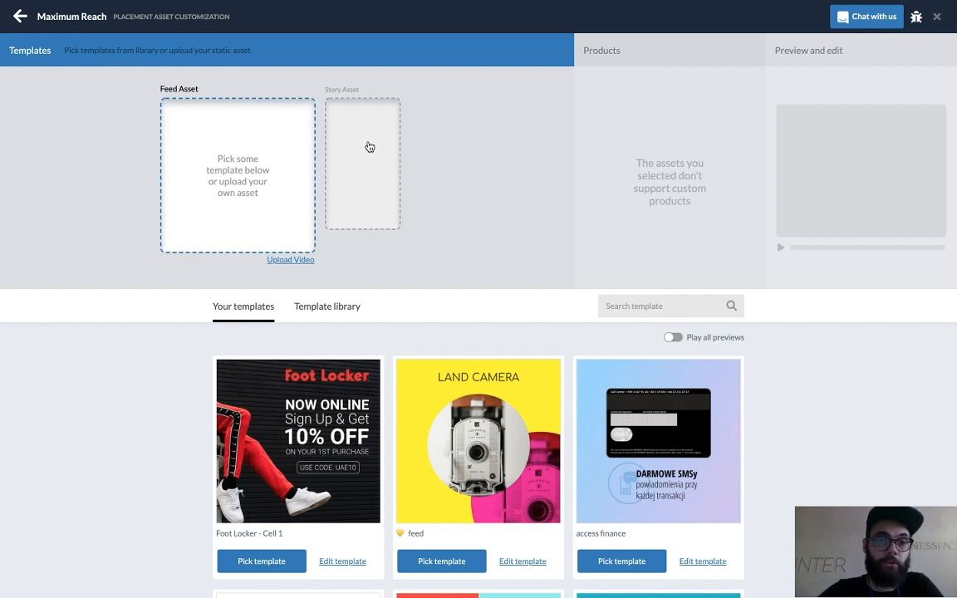
Assign the library templates Best Sellers - Feed to the feed asset and Best Sellers - IG story to the story asset
click(334, 133)
click(247, 170)
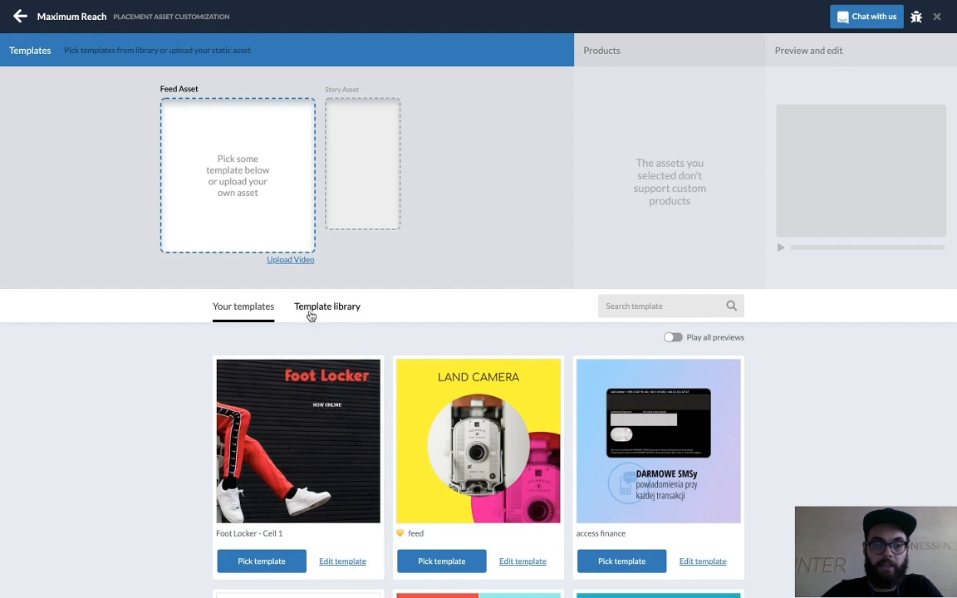
click(325, 311)
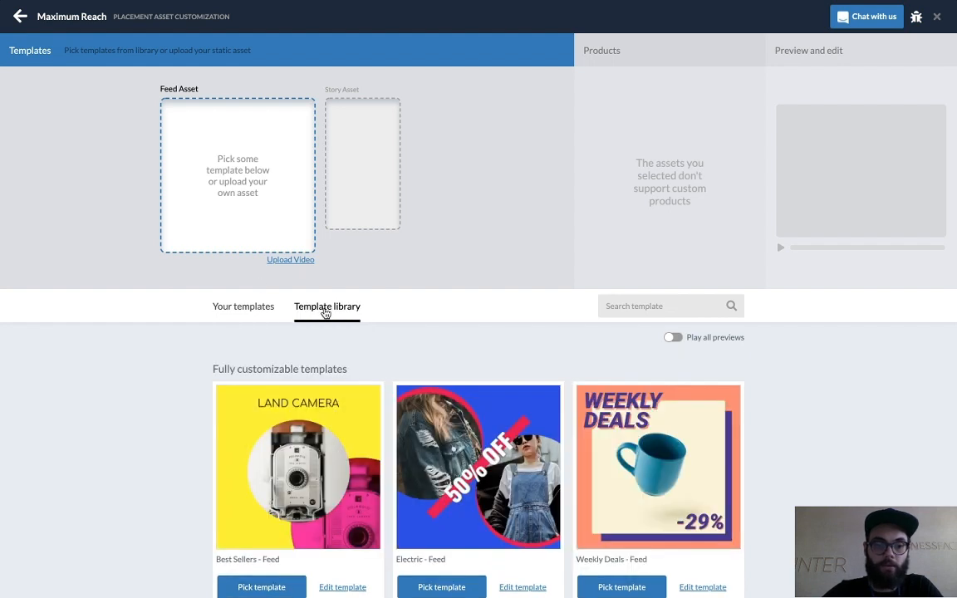
mouse_move(326, 484)
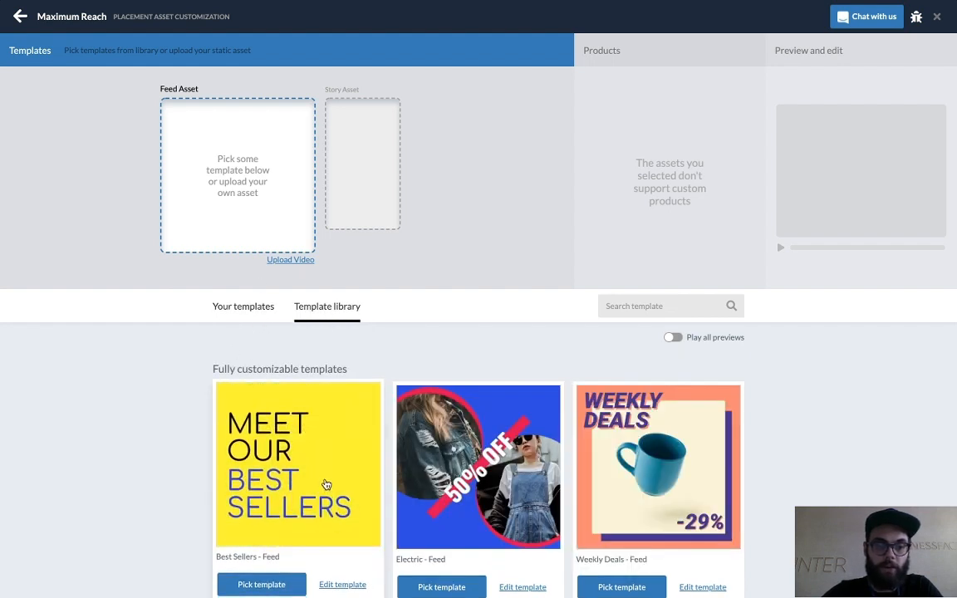
mouse_move(501, 462)
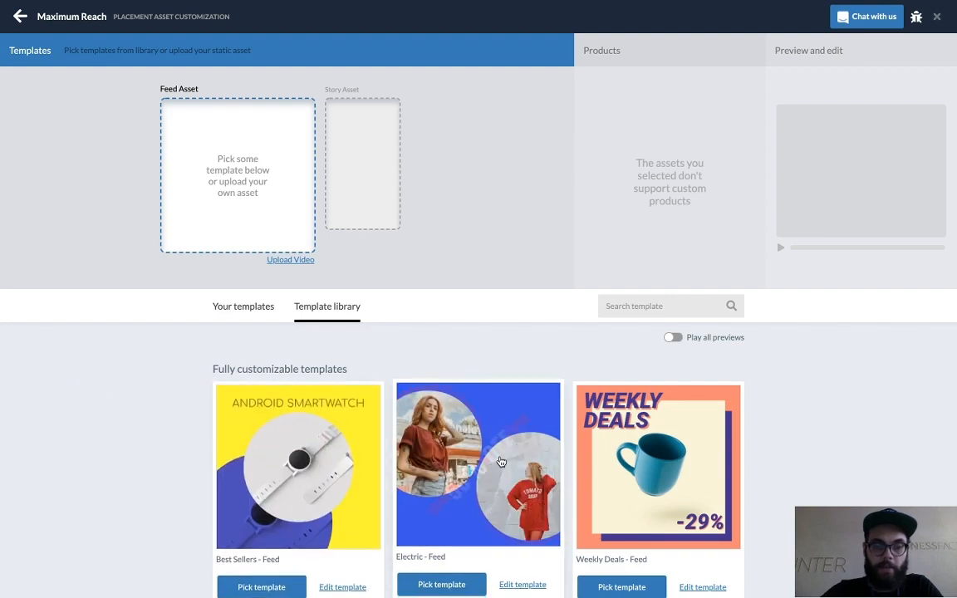
scroll(501, 461, down, 7)
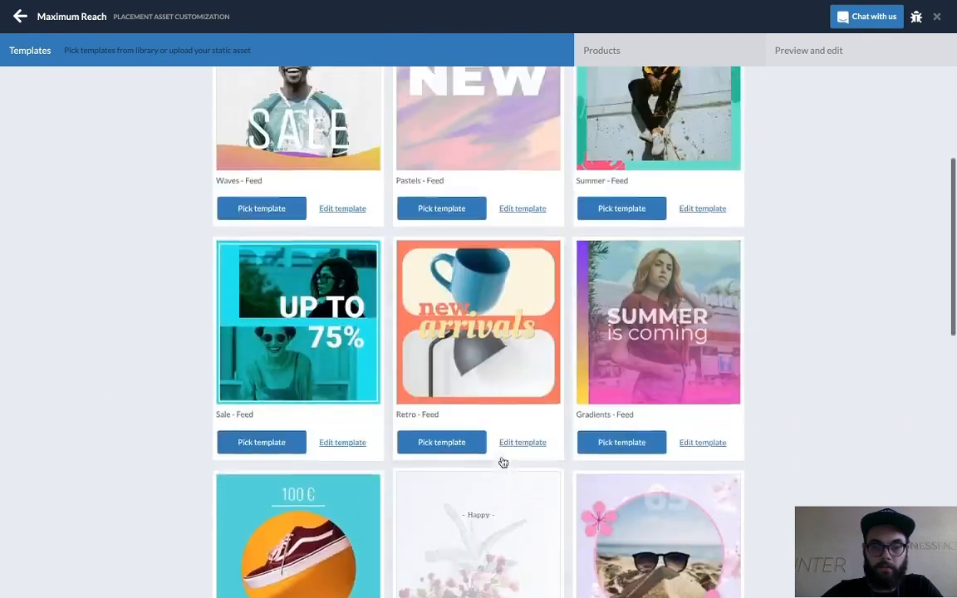
scroll(502, 461, up, 10)
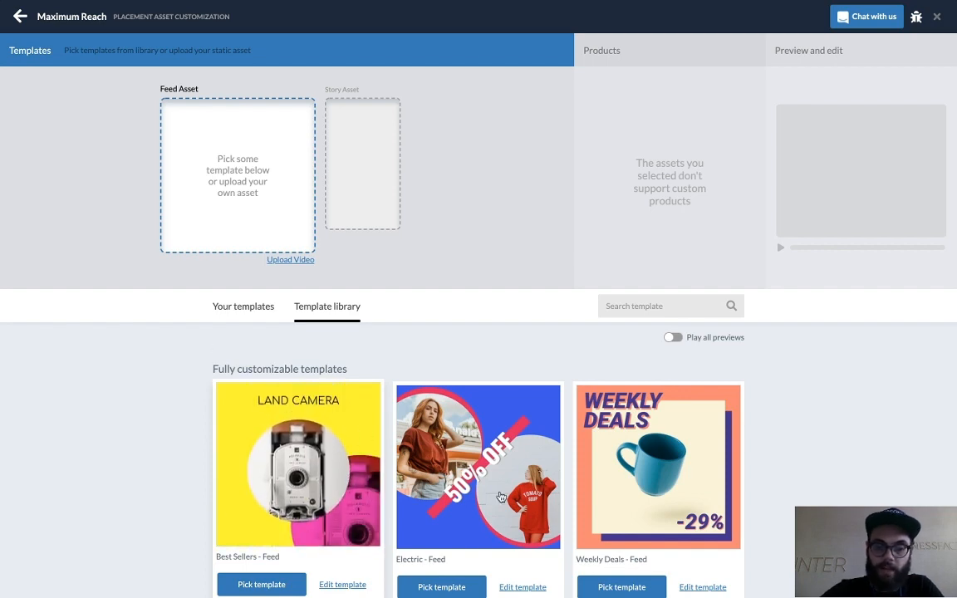
scroll(321, 447, down, 5)
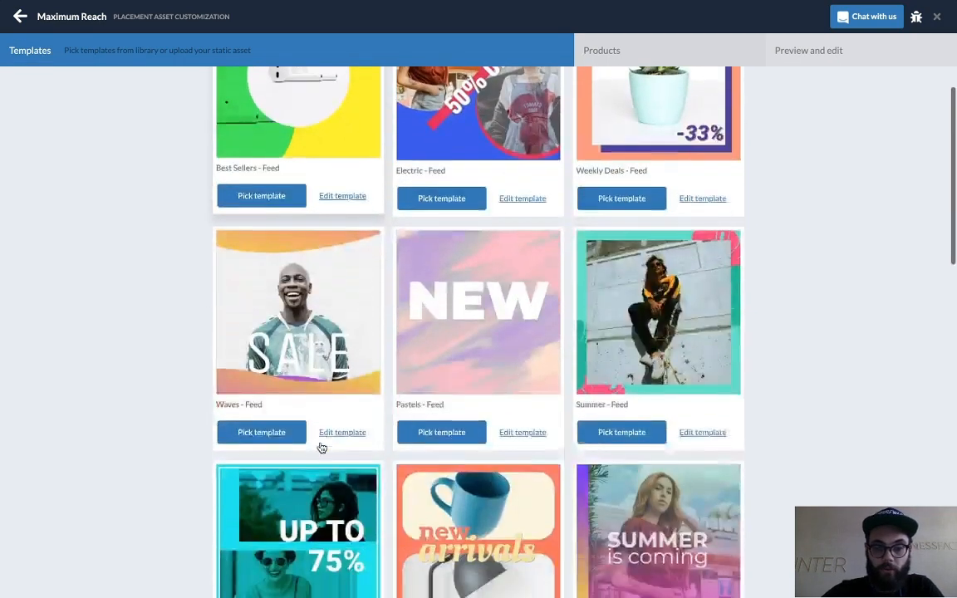
scroll(322, 448, down, 6)
scroll(321, 447, up, 11)
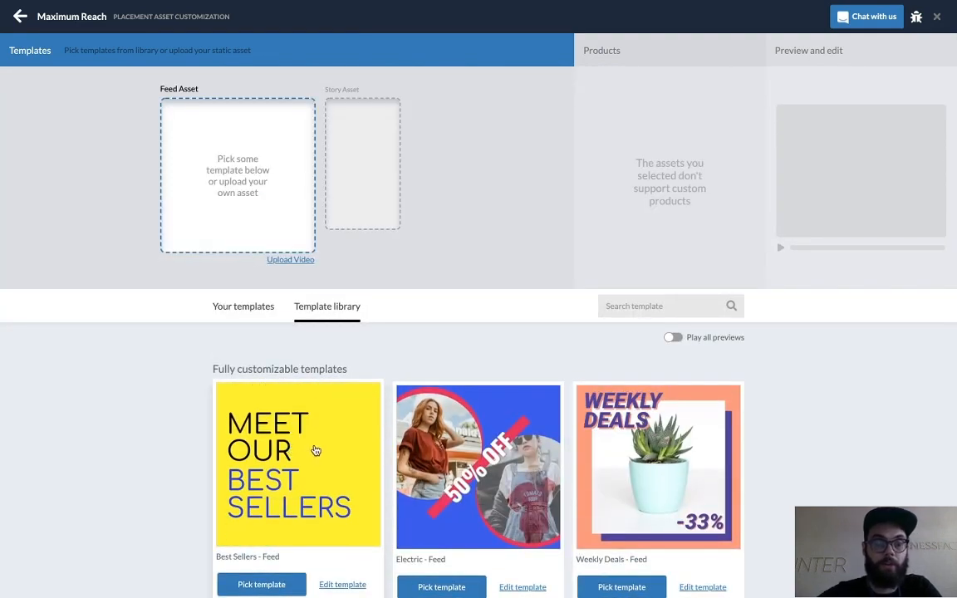
click(314, 450)
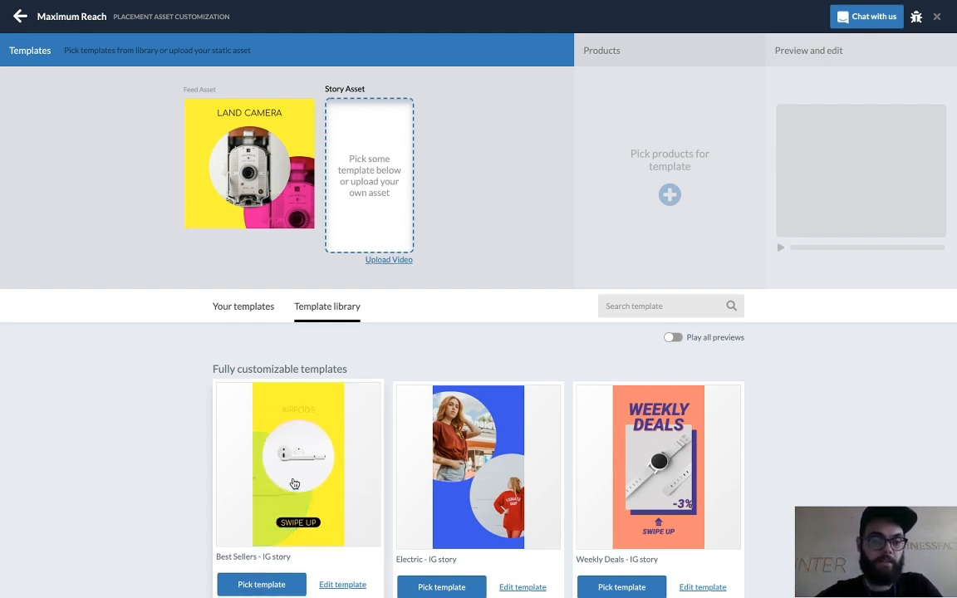
click(294, 483)
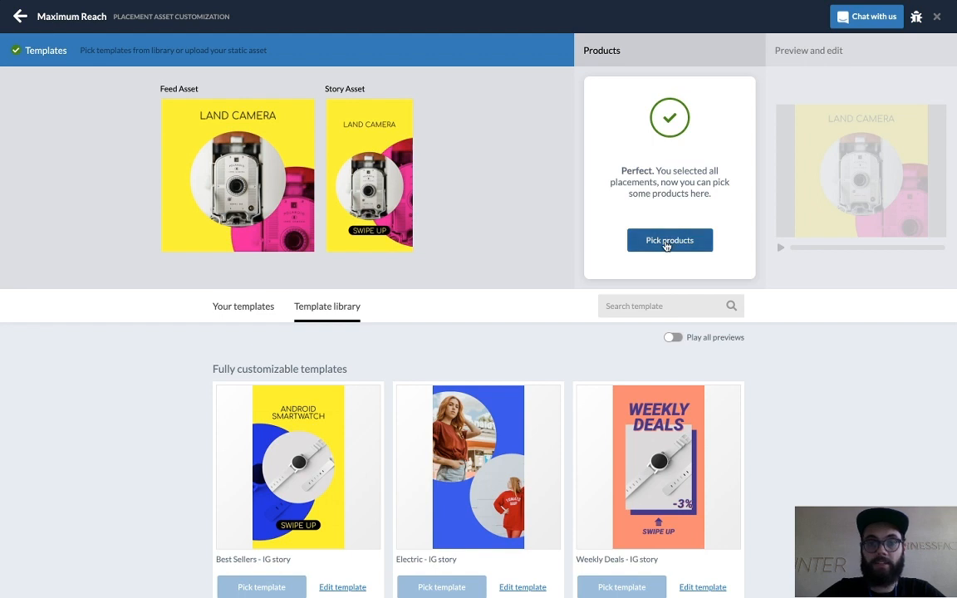
Pick Farfalle con pesto, Chocolate cookies and Chicken Teryaki Brunch from the Delive.roi catalog as the template's three products
click(668, 240)
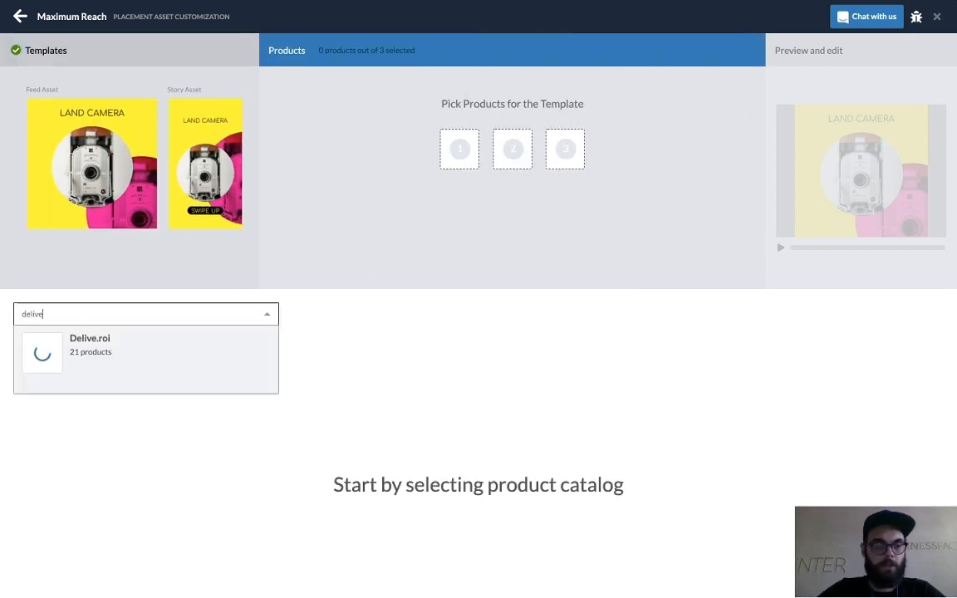
click(151, 365)
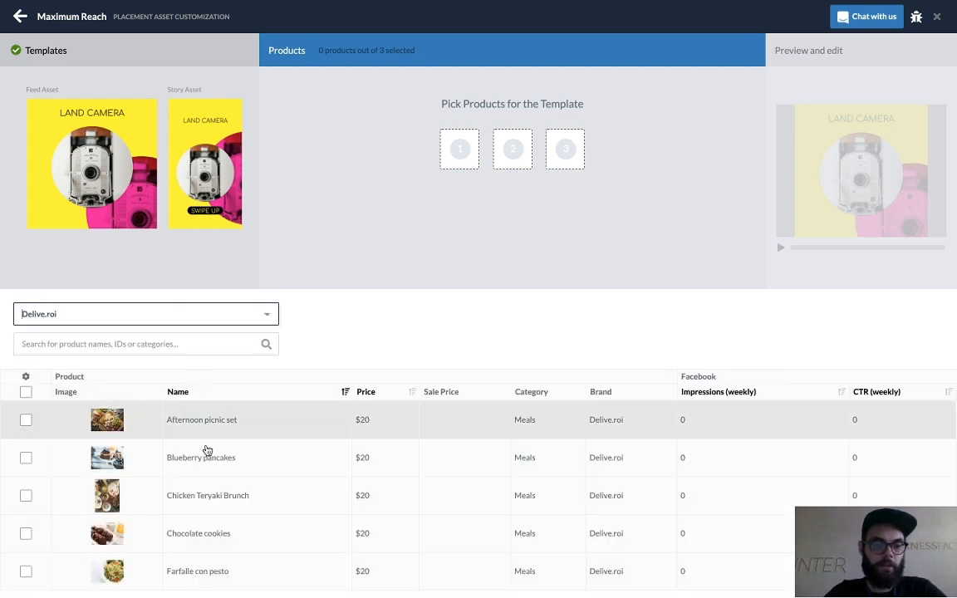
scroll(203, 469, down, 2)
click(209, 520)
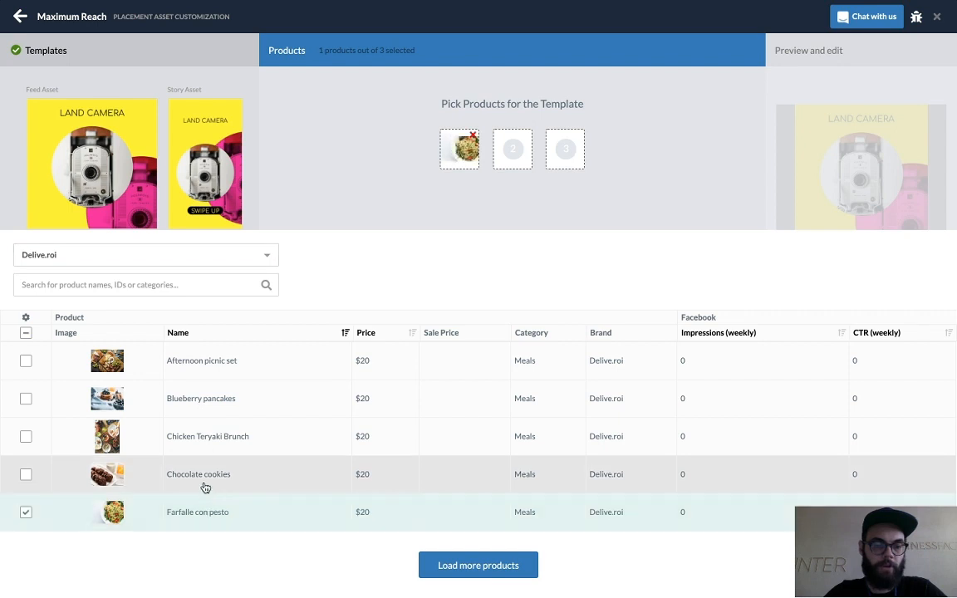
click(207, 485)
click(216, 436)
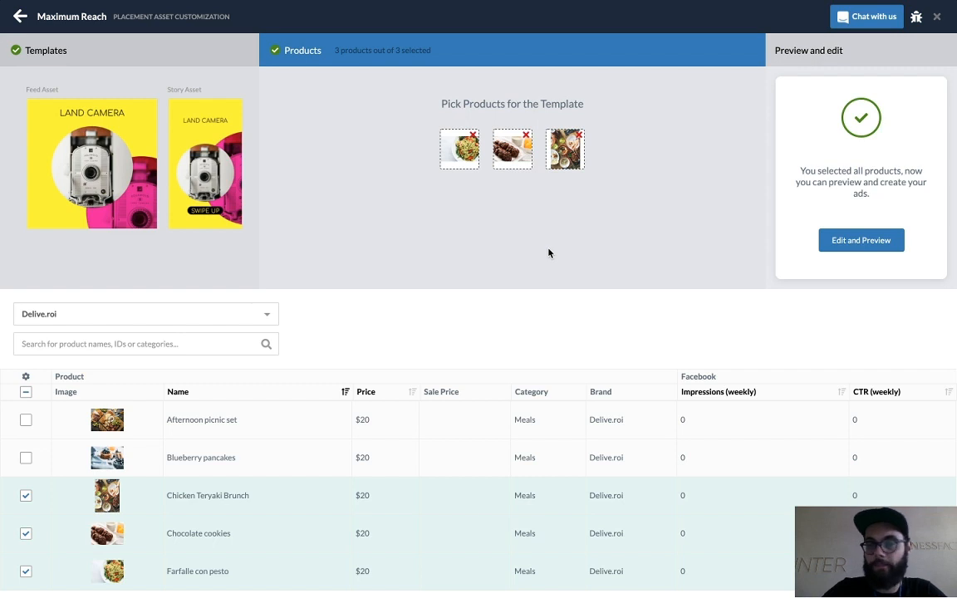
Proceed to editing and previewing the ad, and scrub through the feed asset's video
click(854, 244)
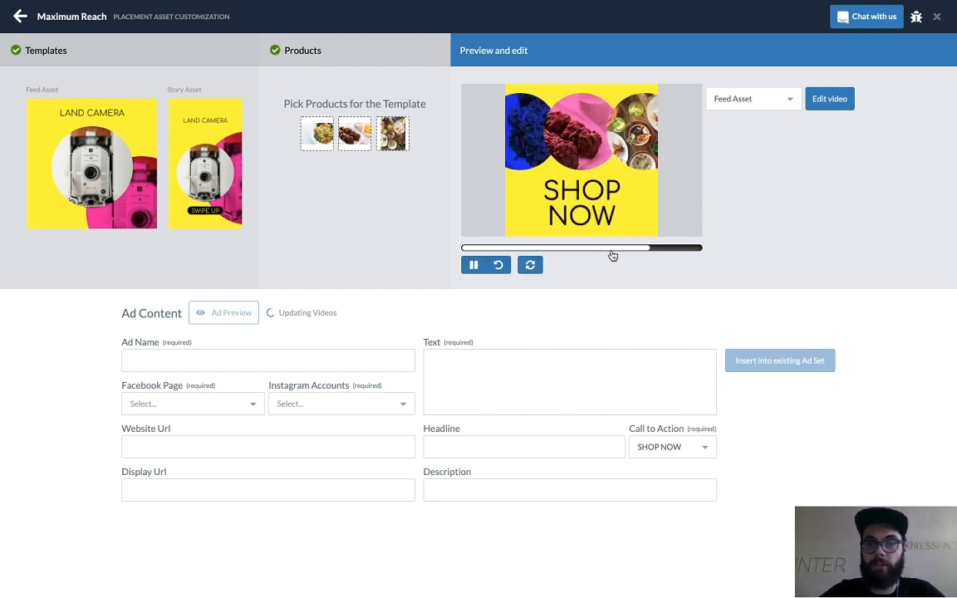
click(573, 248)
drag(572, 255, 608, 253)
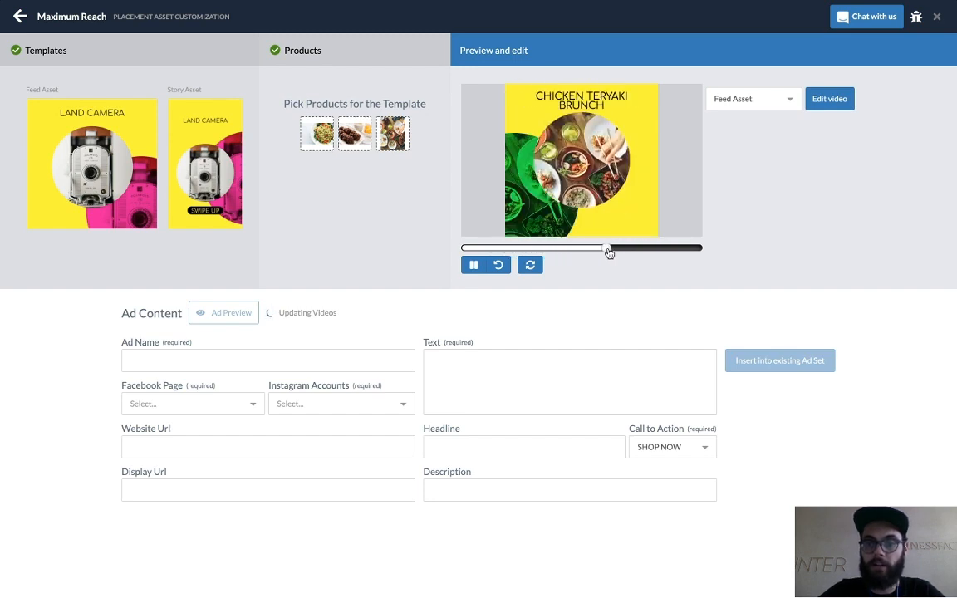
Switch the preview to Story Asset, scrub to the Farfalle con pesto scene and pause the video
click(779, 100)
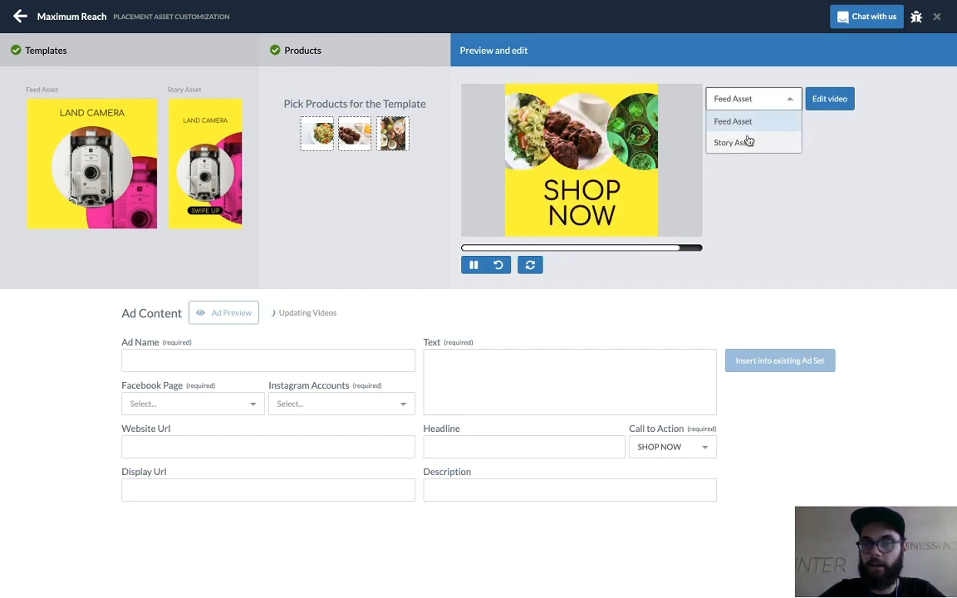
click(747, 143)
drag(496, 251, 519, 253)
drag(503, 249, 529, 247)
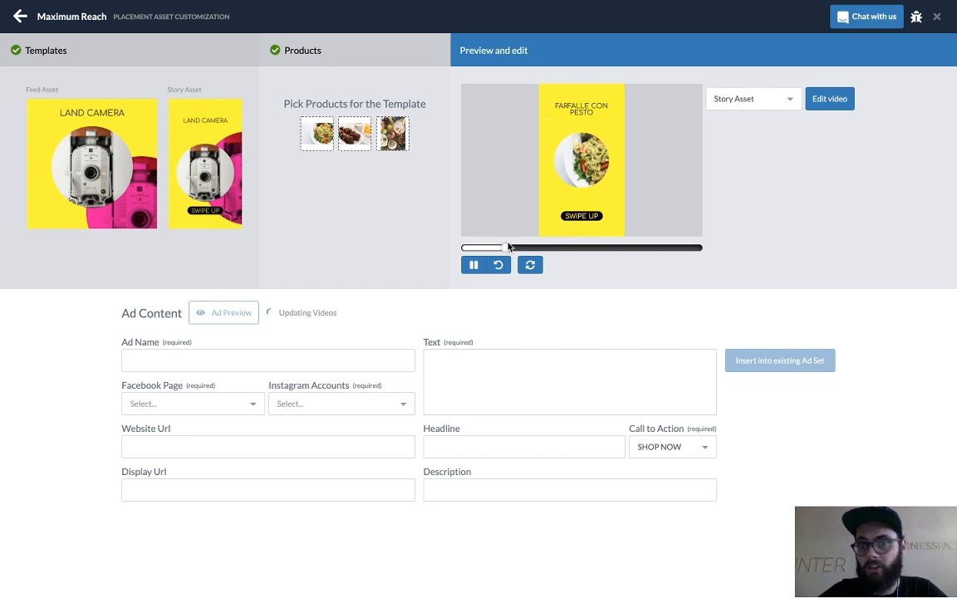
click(473, 265)
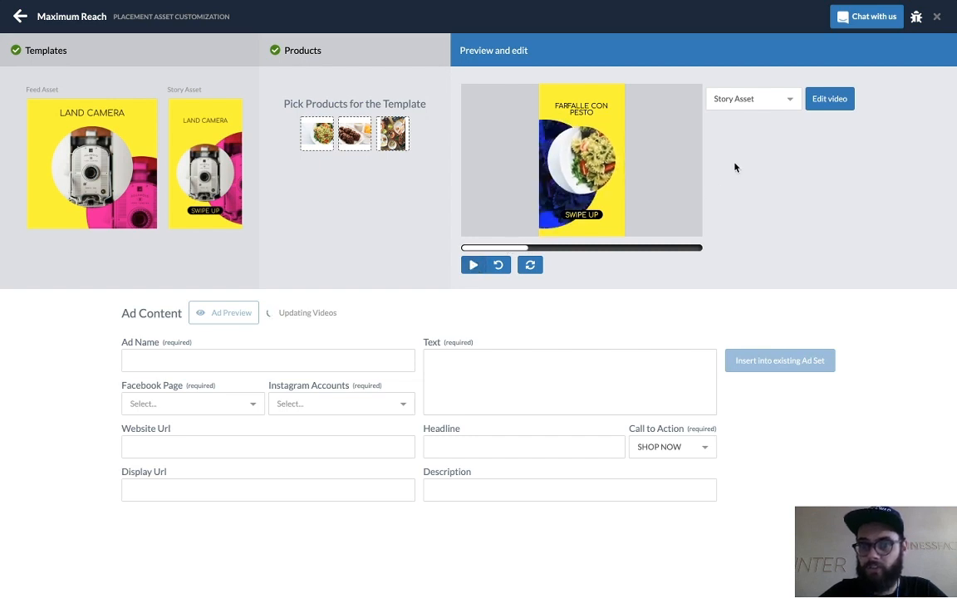
Open the story video for editing at about 0.77 s on the timeline and look over the products that can be added
click(831, 99)
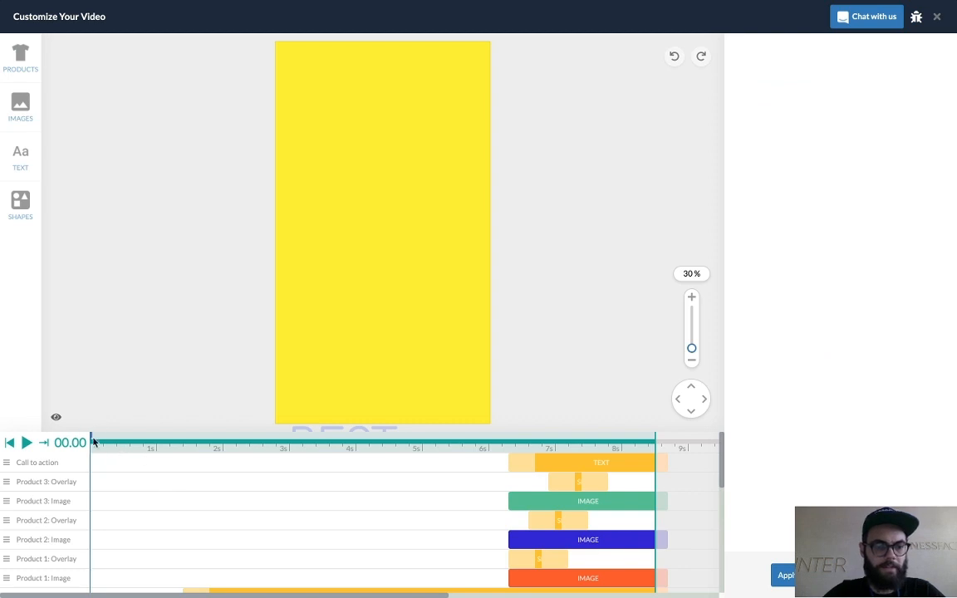
click(141, 446)
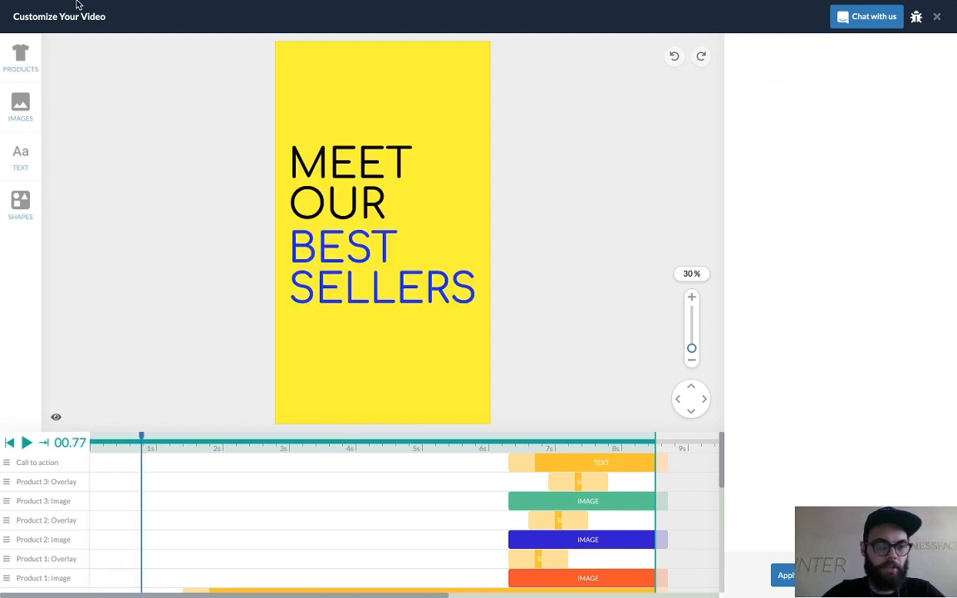
click(24, 60)
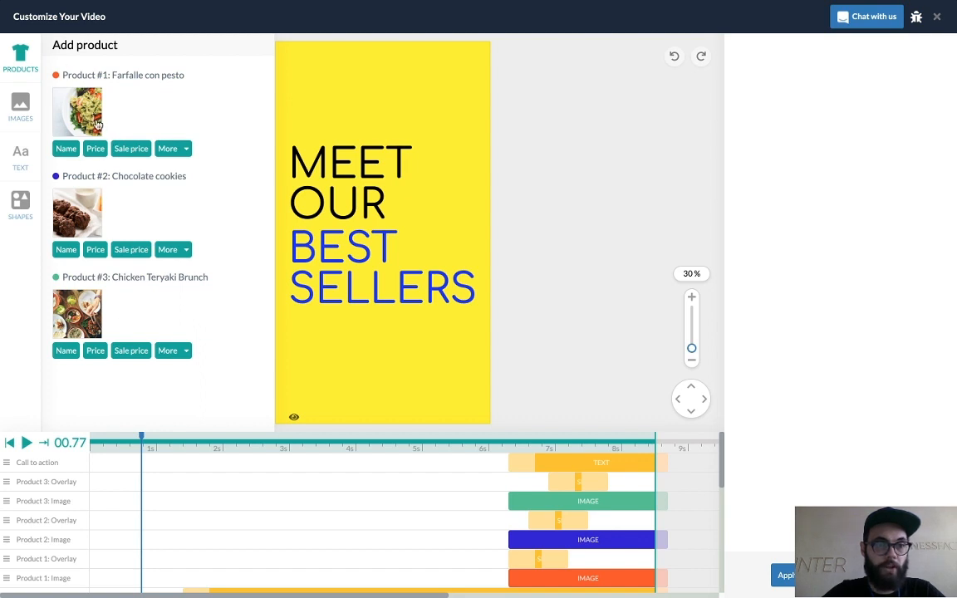
click(30, 63)
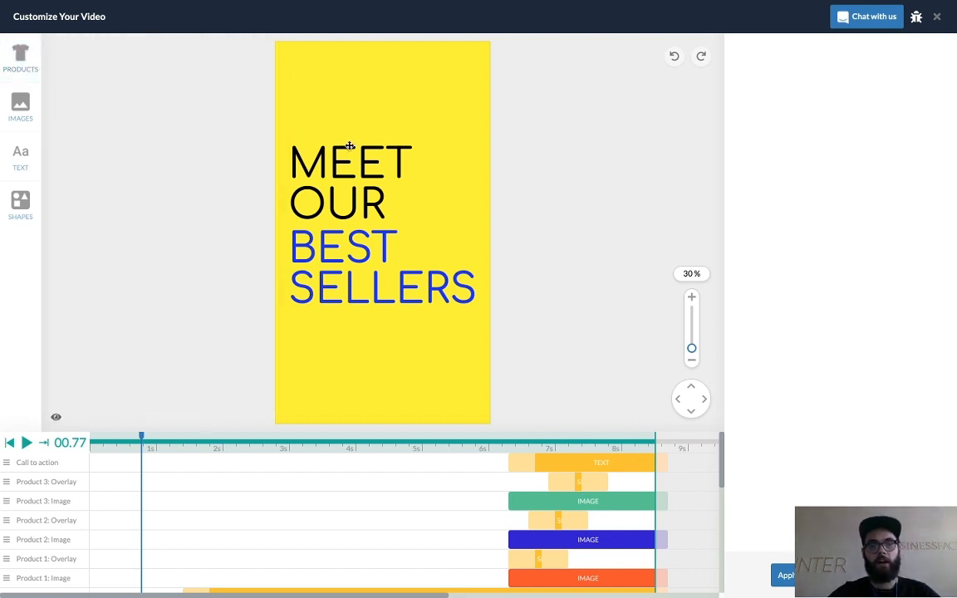
Give the story's background a linear gradient fill and set its second color to bright green 86F11C
click(383, 121)
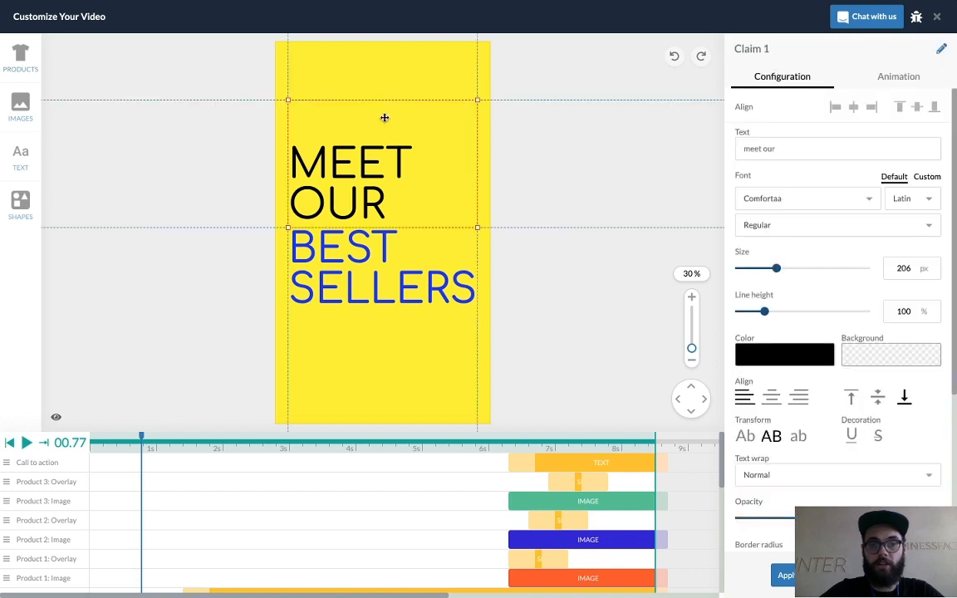
click(444, 86)
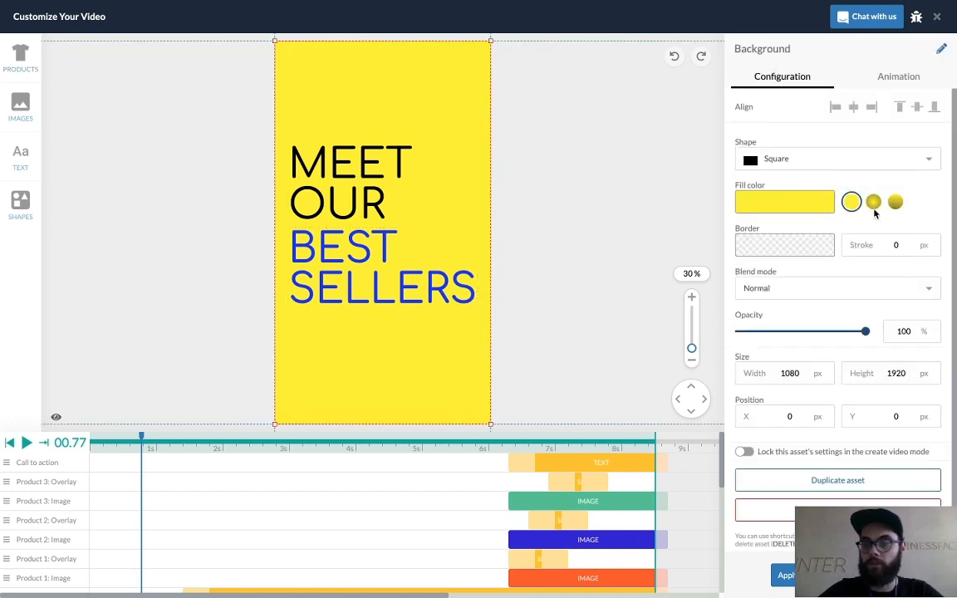
click(894, 203)
click(816, 202)
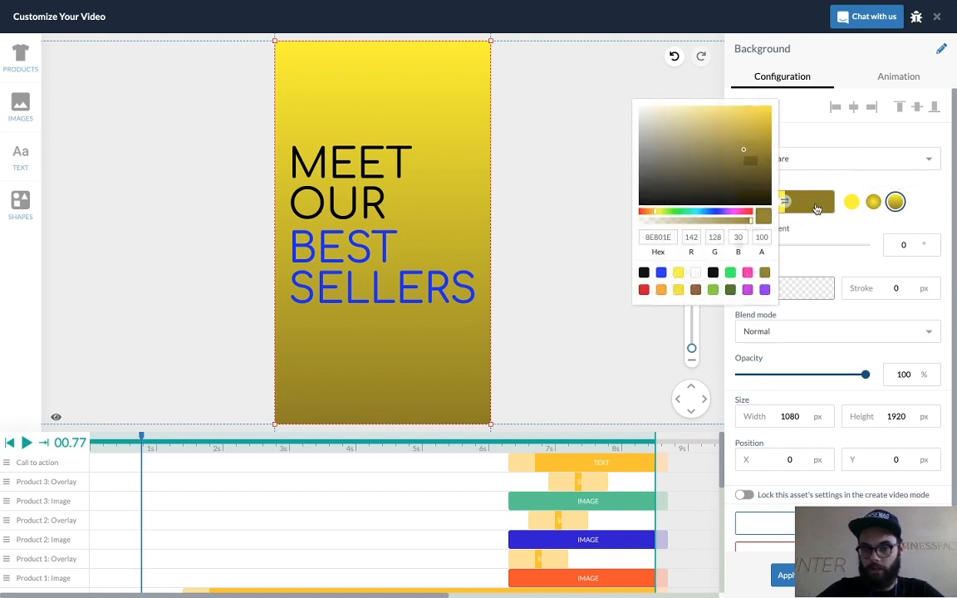
click(671, 211)
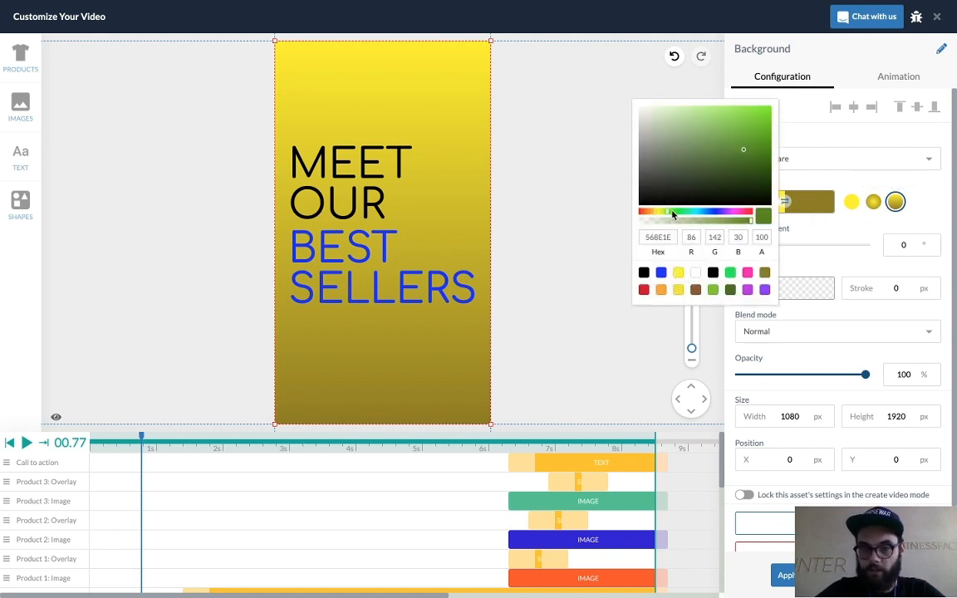
click(755, 110)
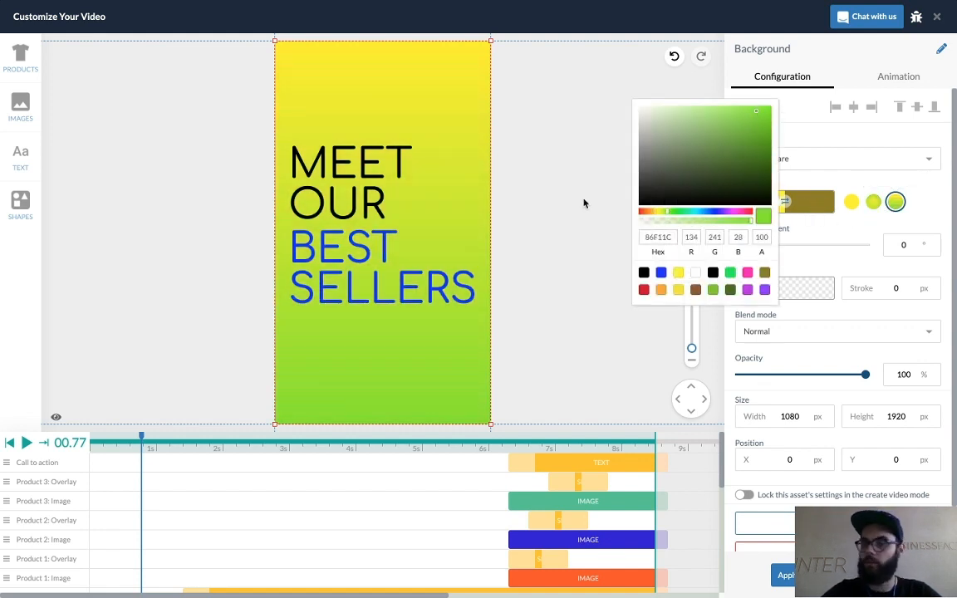
click(583, 202)
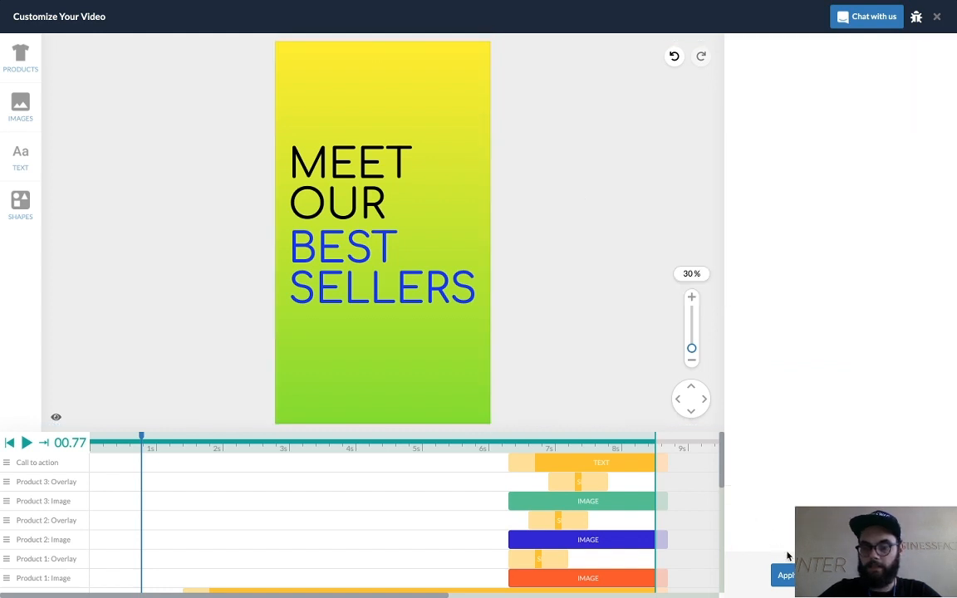
Apply the video customization and switch the ad preview to Story Asset
click(794, 574)
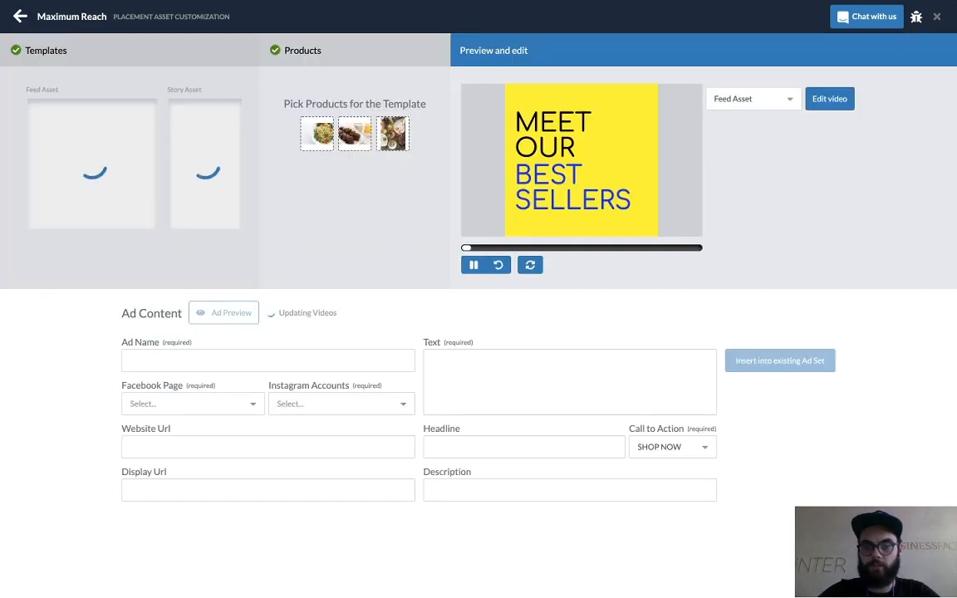
click(775, 109)
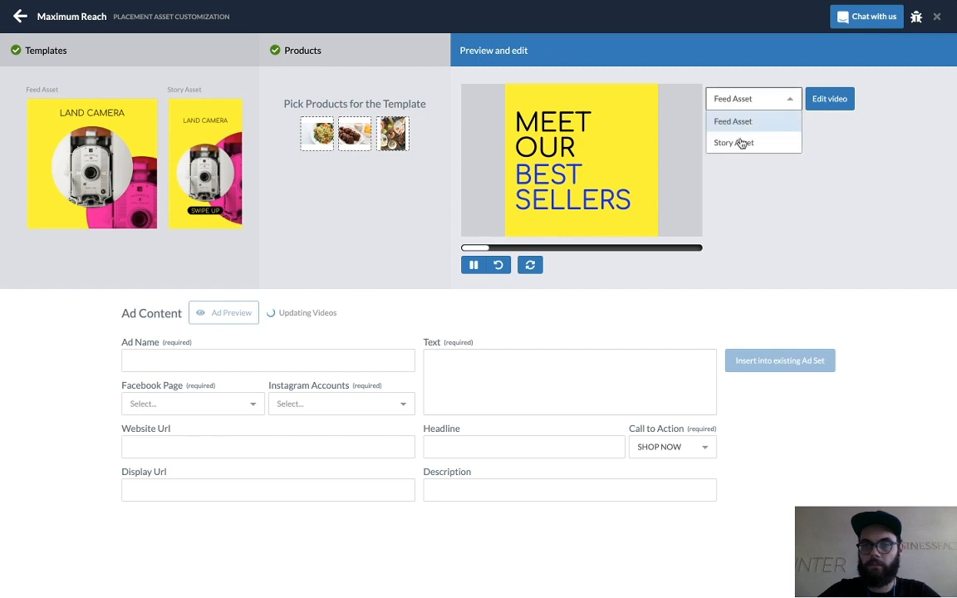
click(739, 143)
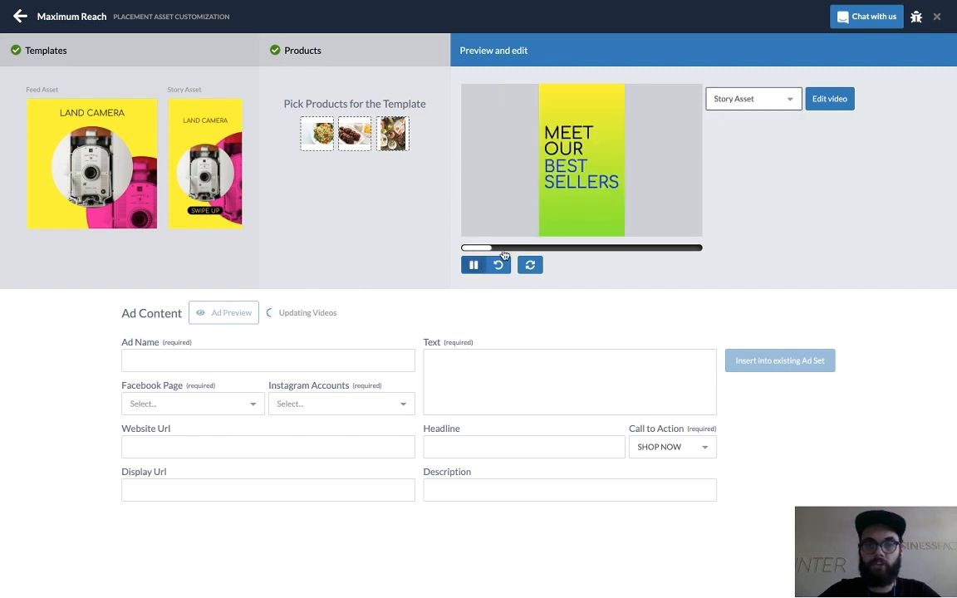
Scrub the story preview back to its opening Meet Our Best Sellers scene and name the ad Testing Ad number 1000000
mouse_move(493, 251)
mouse_down()
mouse_move(560, 253)
mouse_move(480, 252)
mouse_up()
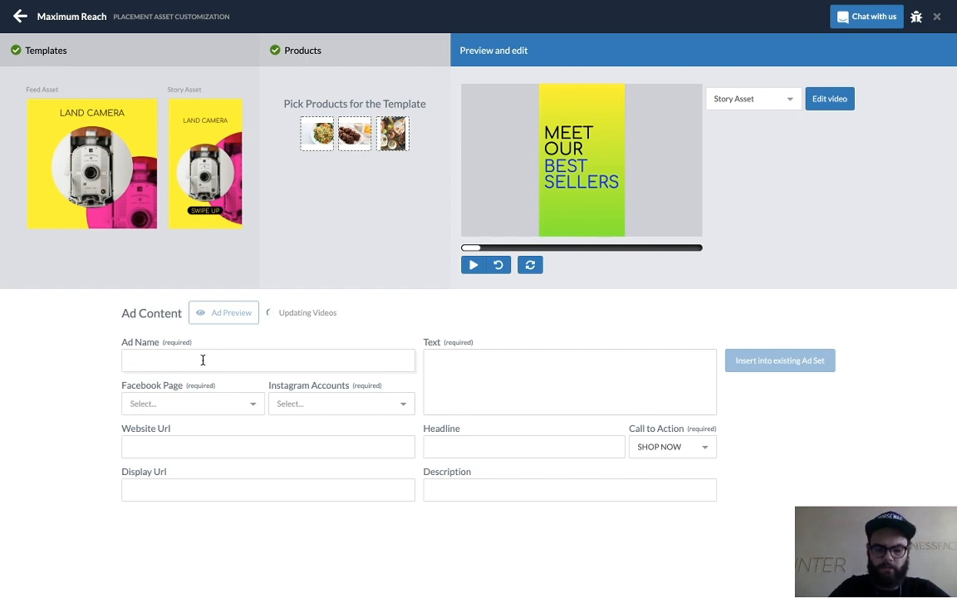
text(Testing)
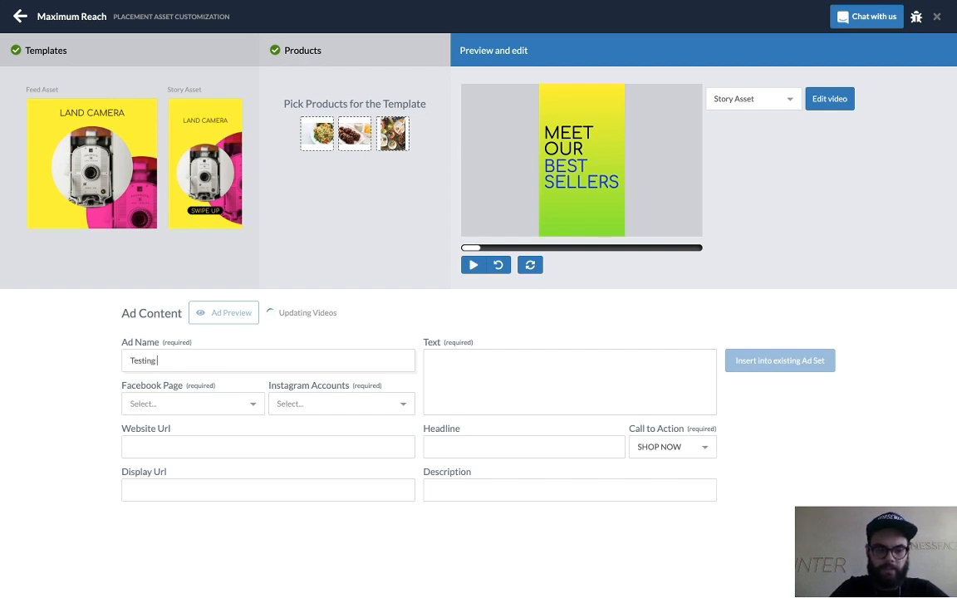
text( Ad nu)
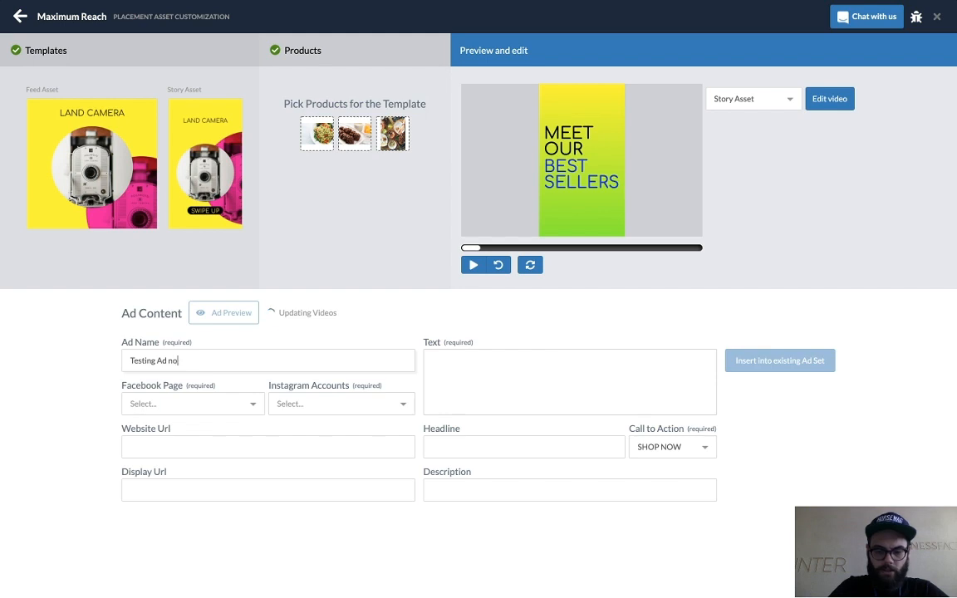
text(mber)
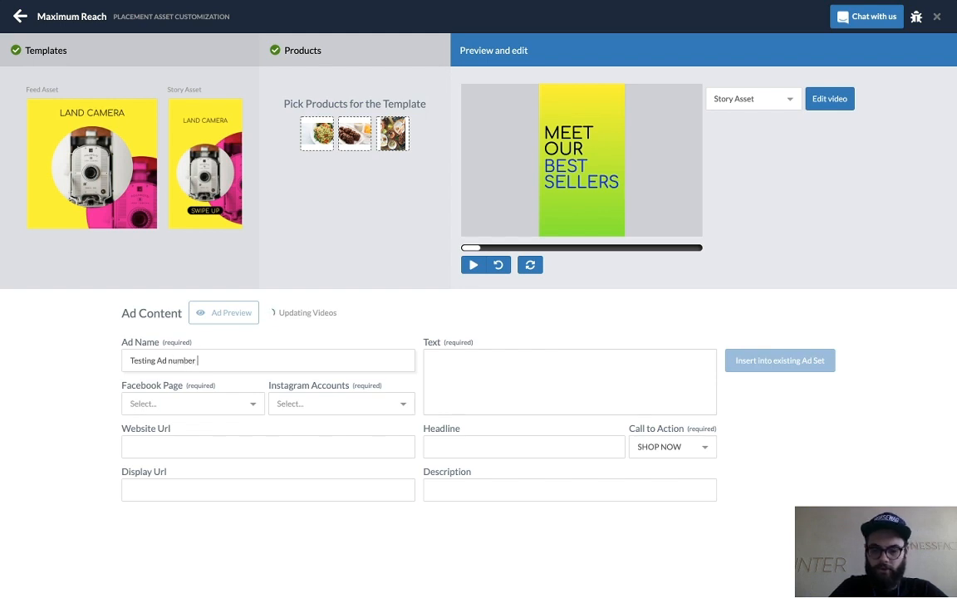
text( 1)
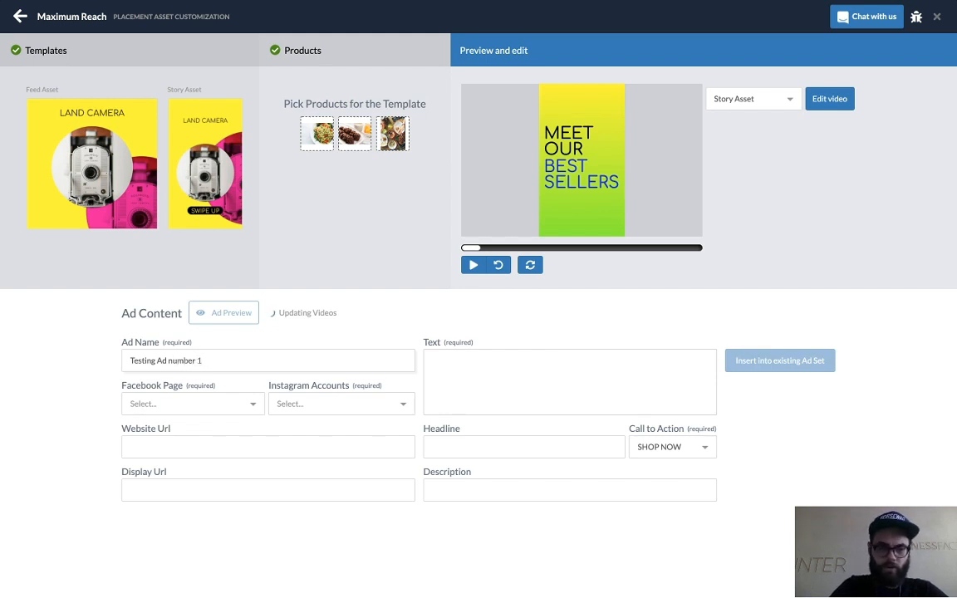
text(000000)
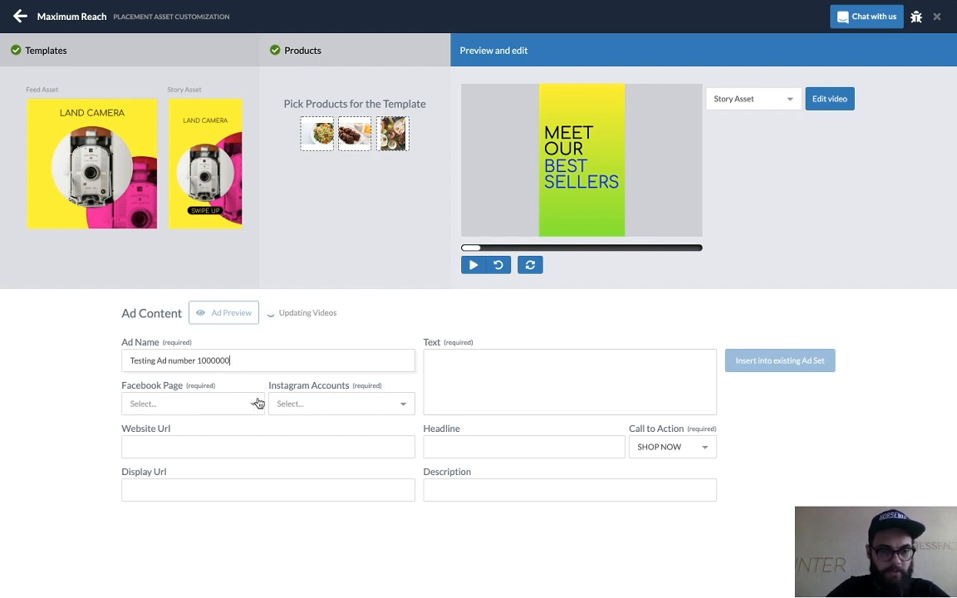
Choose Nejúžasnější žůžostránka as the ad's Facebook page
click(256, 403)
scroll(198, 479, down, 3)
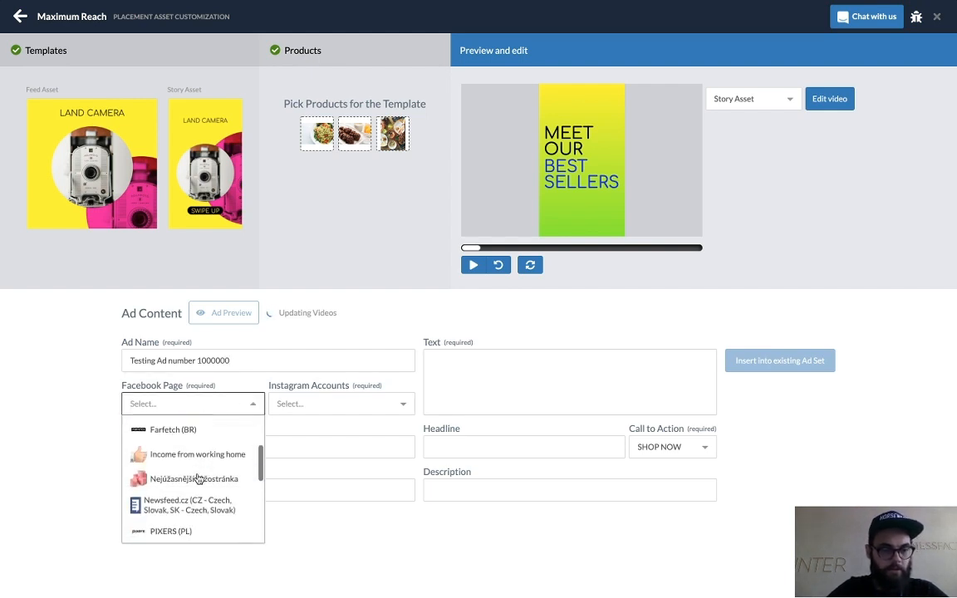
click(199, 479)
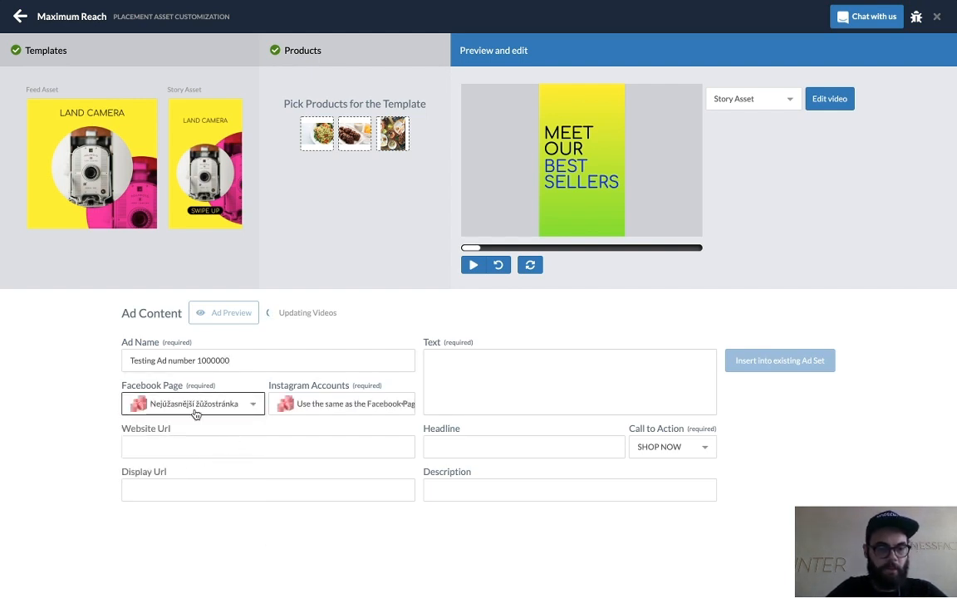
click(216, 442)
text(www.)
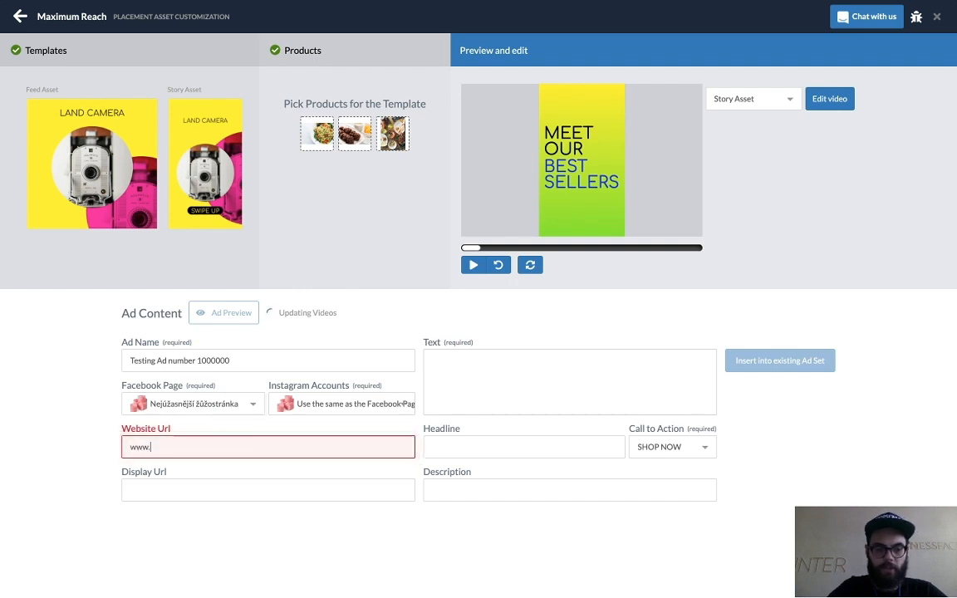
text(roihunter.com)
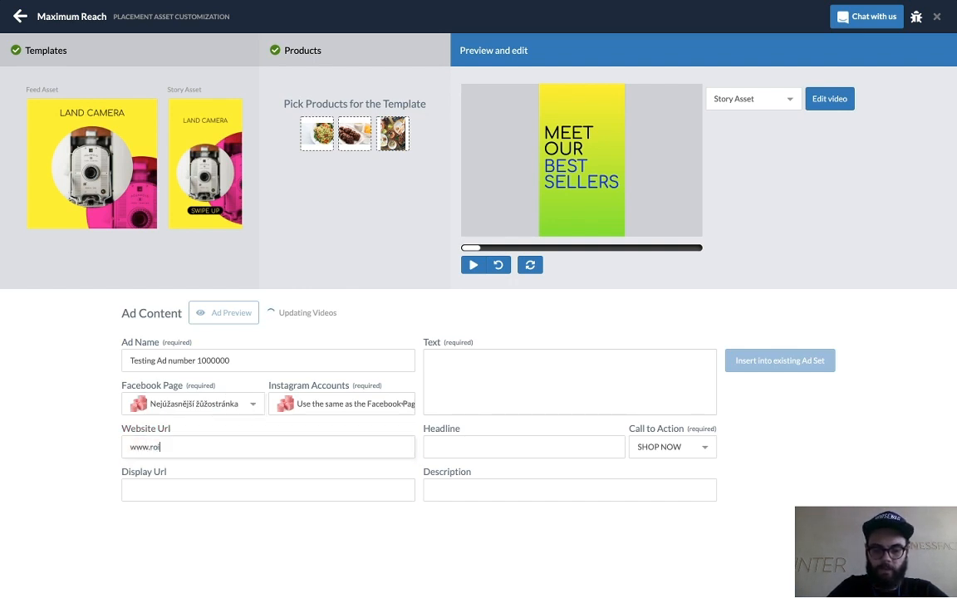
key(Tab)
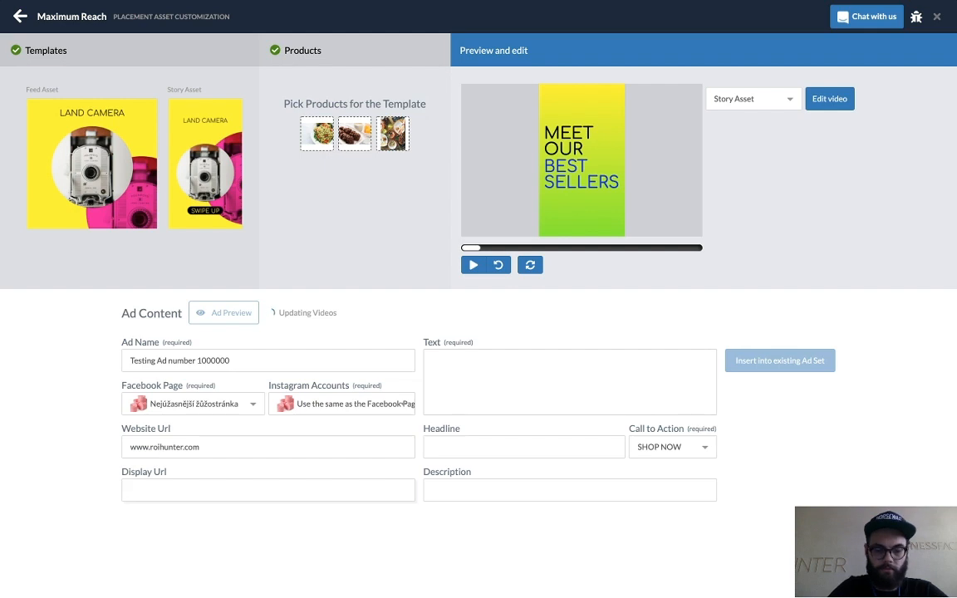
text(www.roi)
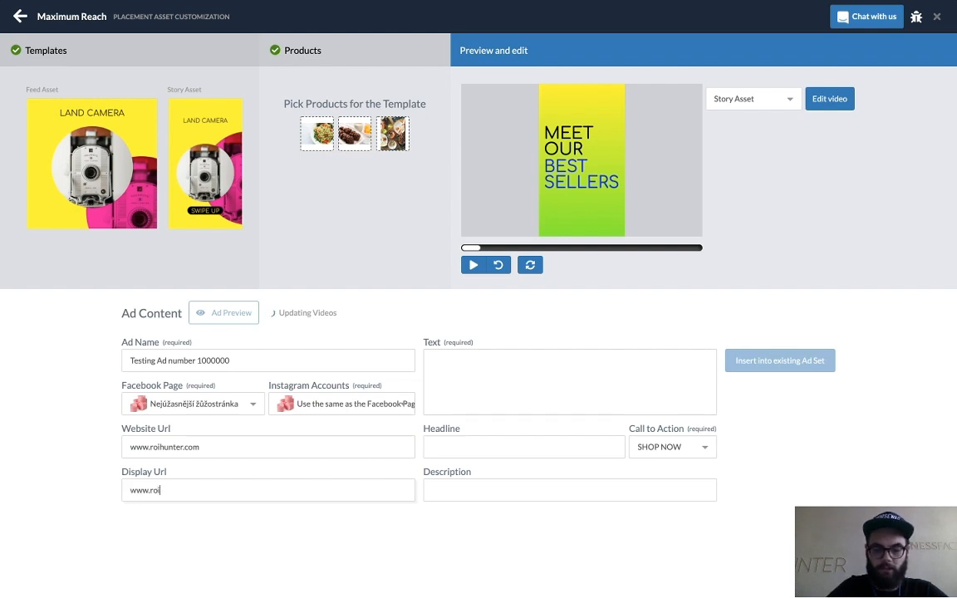
text(hunter.com)
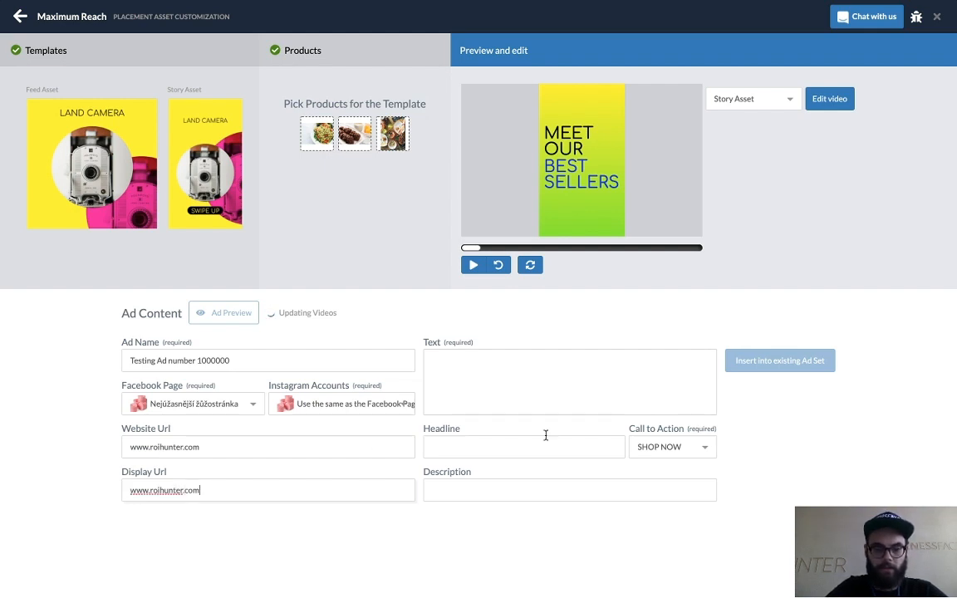
Set the ad text to Ad Launcher Demo
click(497, 395)
text(A)
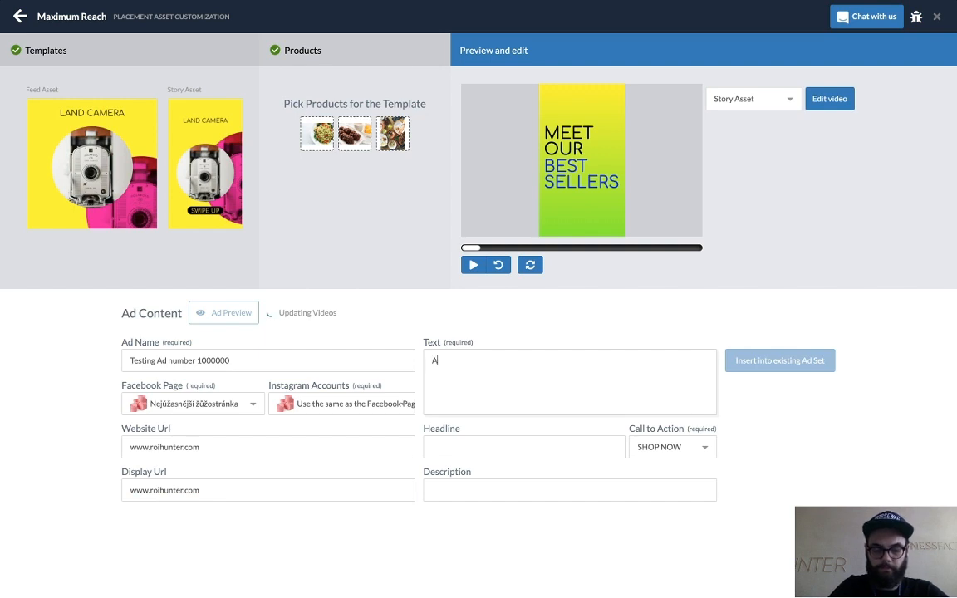
text(d Launcher)
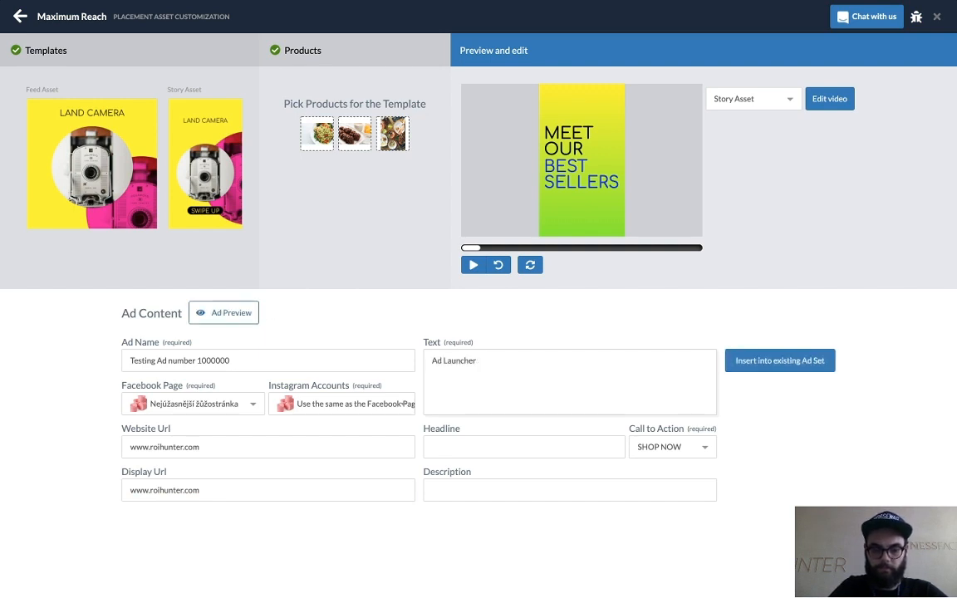
text( Demo)
Enter the headline Ad Launcher Demo is Live and the description Creative Factory
click(471, 449)
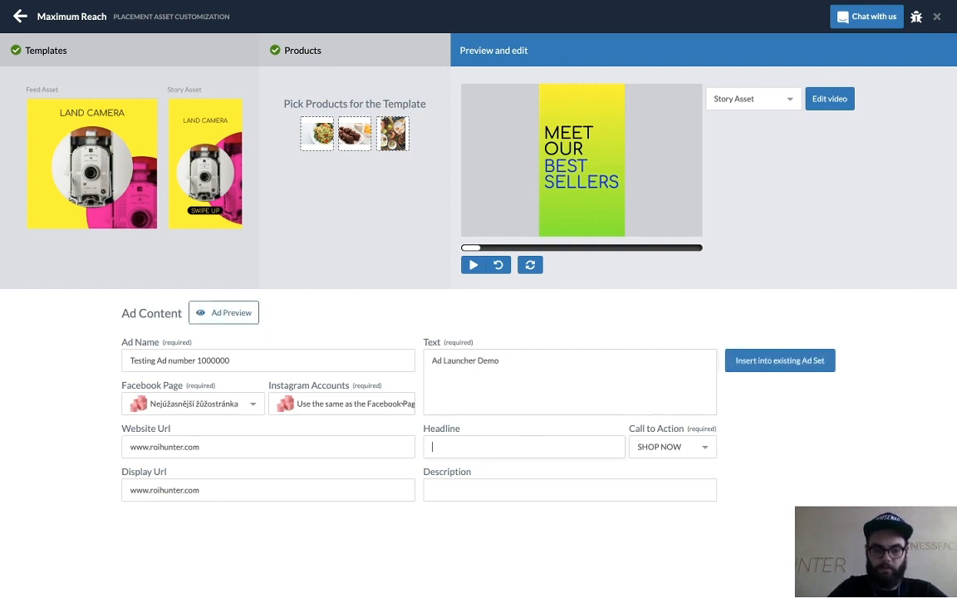
text(Ad Launcher D)
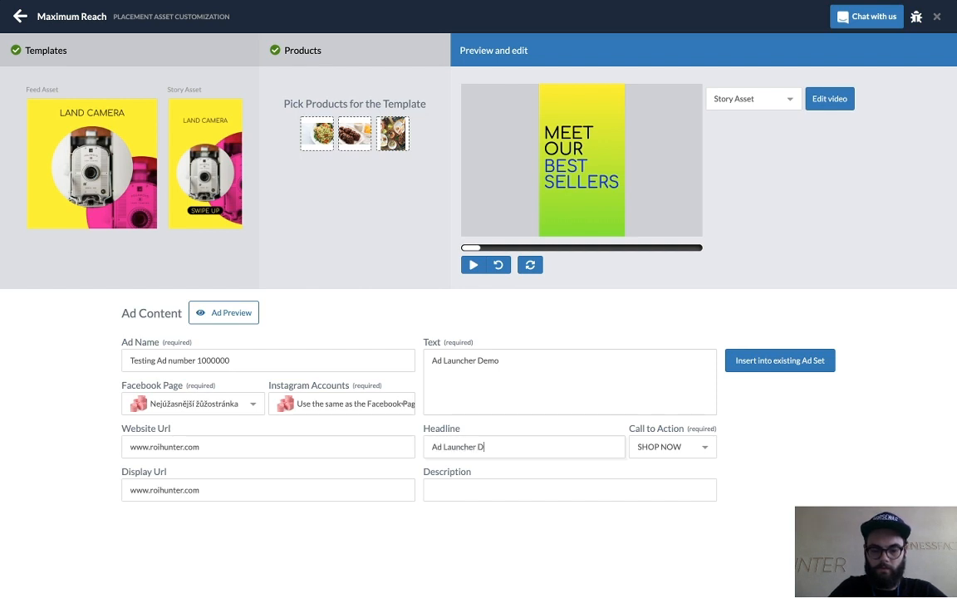
text(emo is Live)
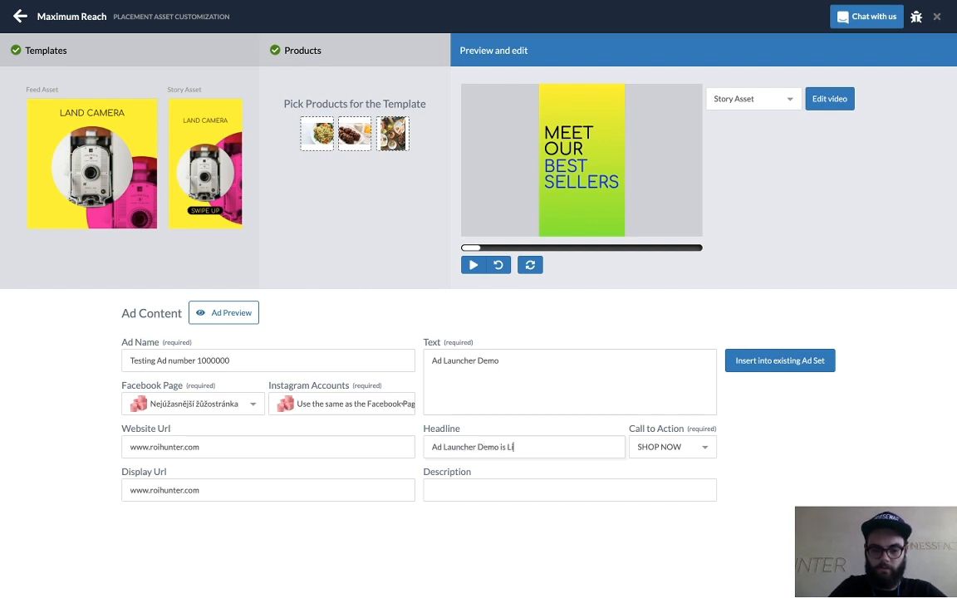
click(482, 490)
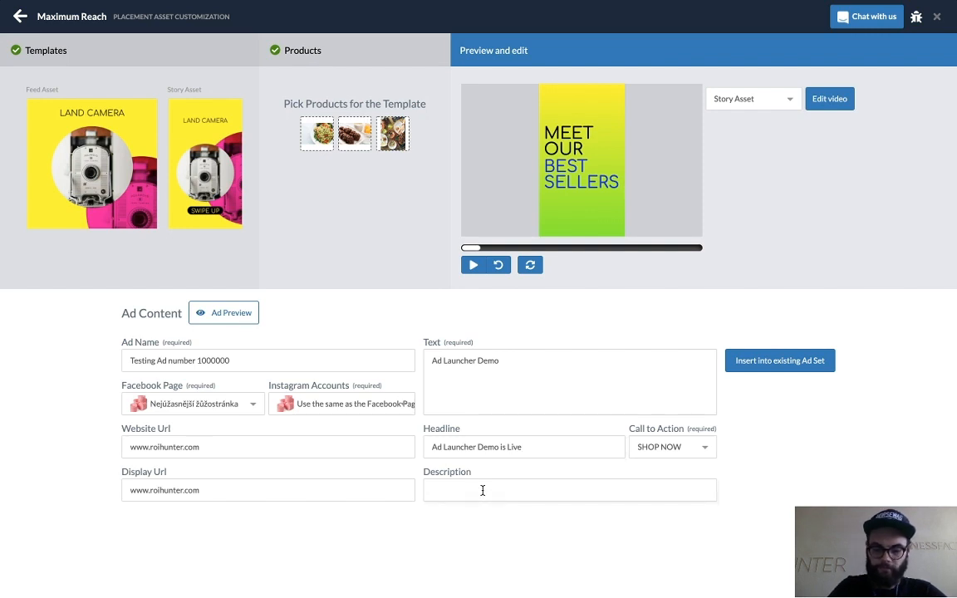
text(Cre)
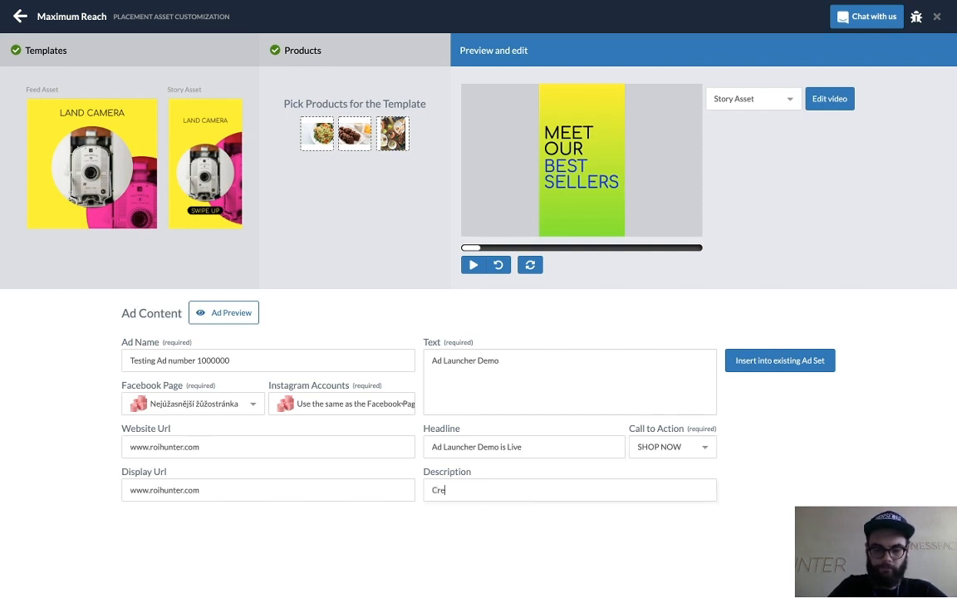
text(ative Factory)
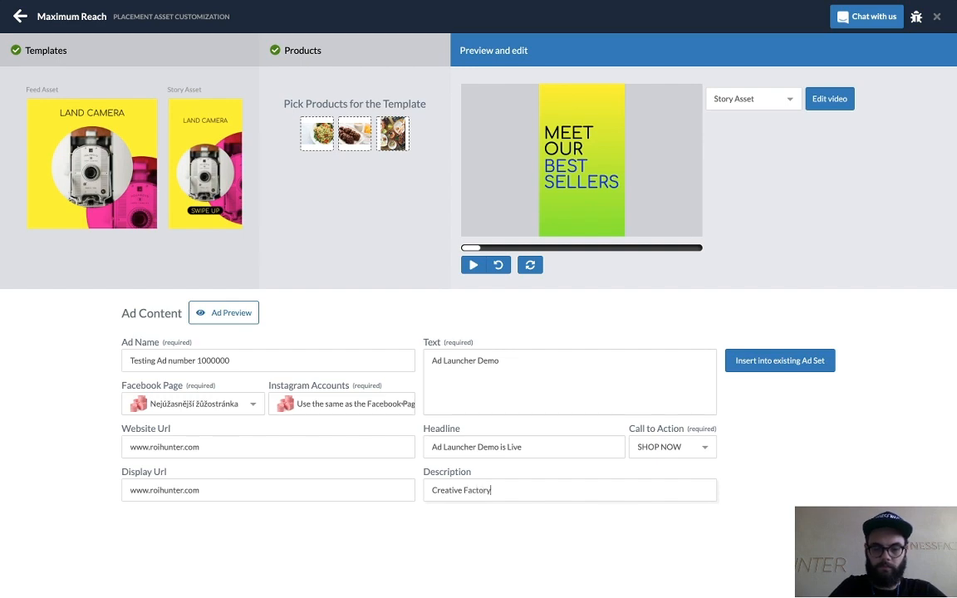
Open the ad preview, look through the available placements, view the Desktop Feed version and close the preview
click(209, 313)
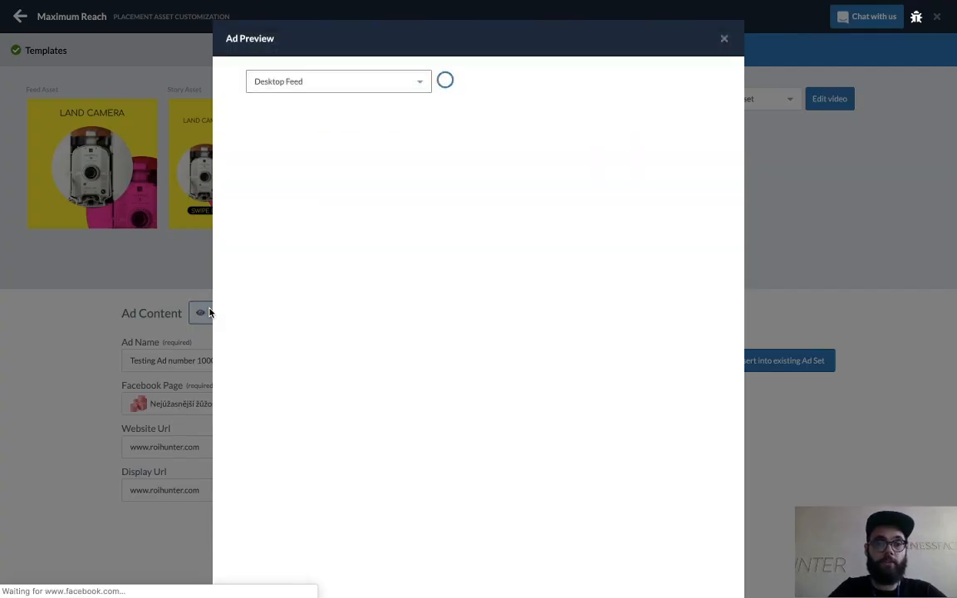
click(420, 85)
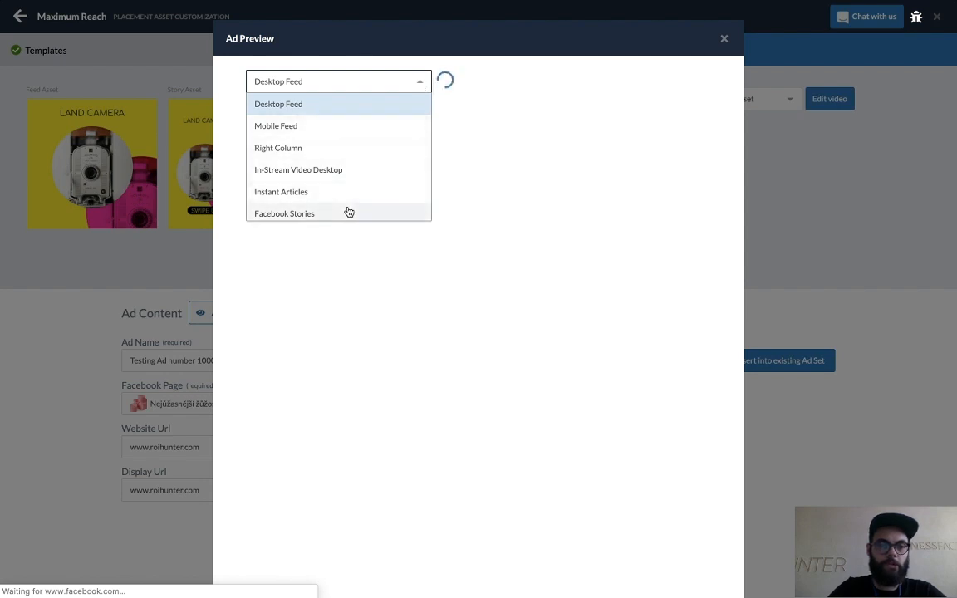
scroll(348, 211, down, 1)
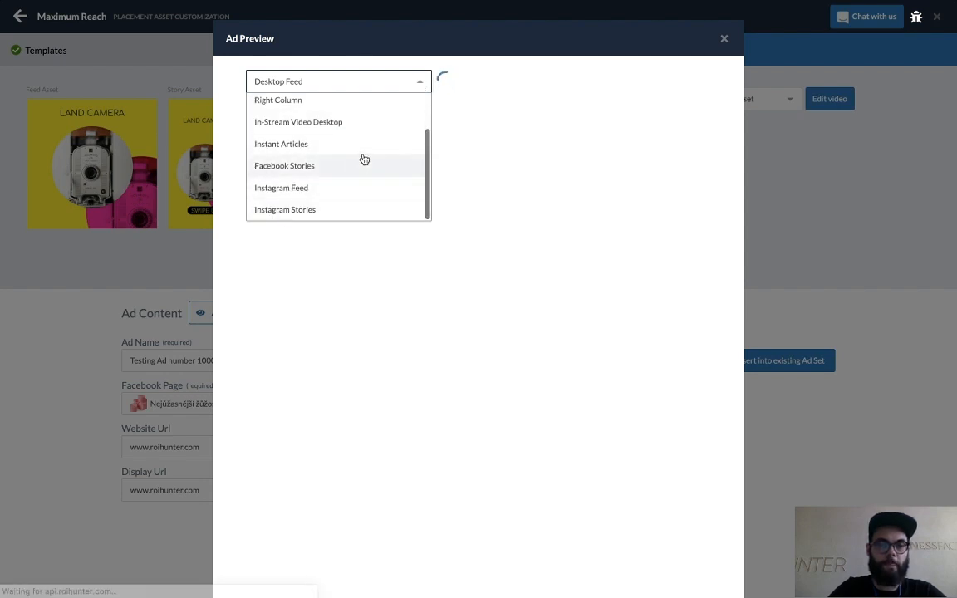
click(408, 86)
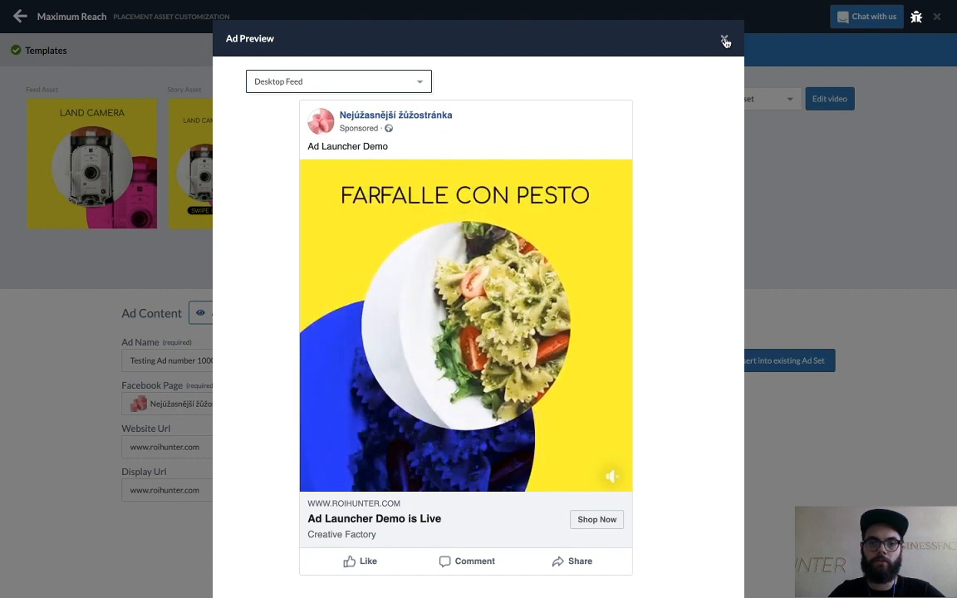
click(724, 41)
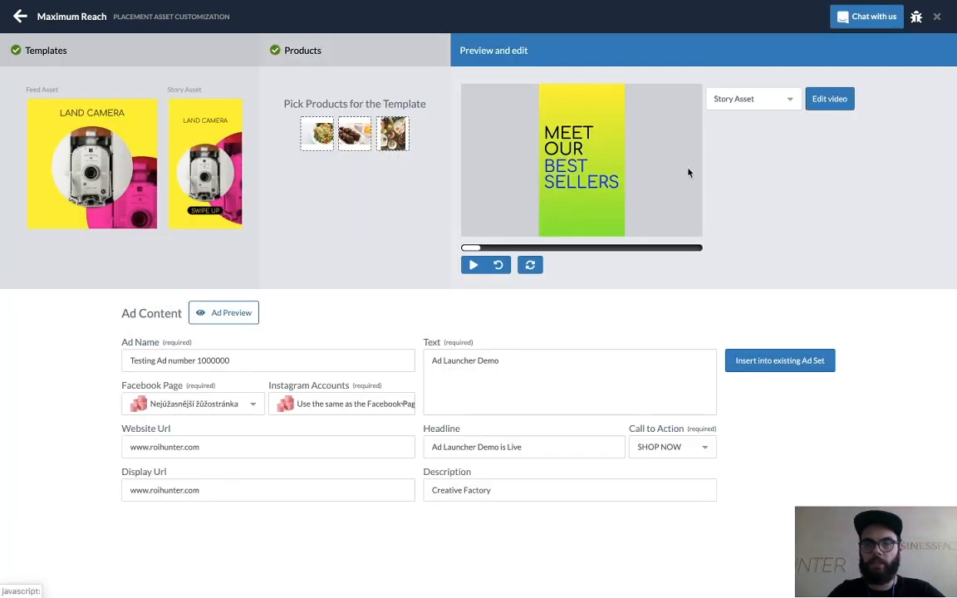
Start inserting the ad into existing ad sets and choose the "testing stuffs" entry of the testing account
click(802, 367)
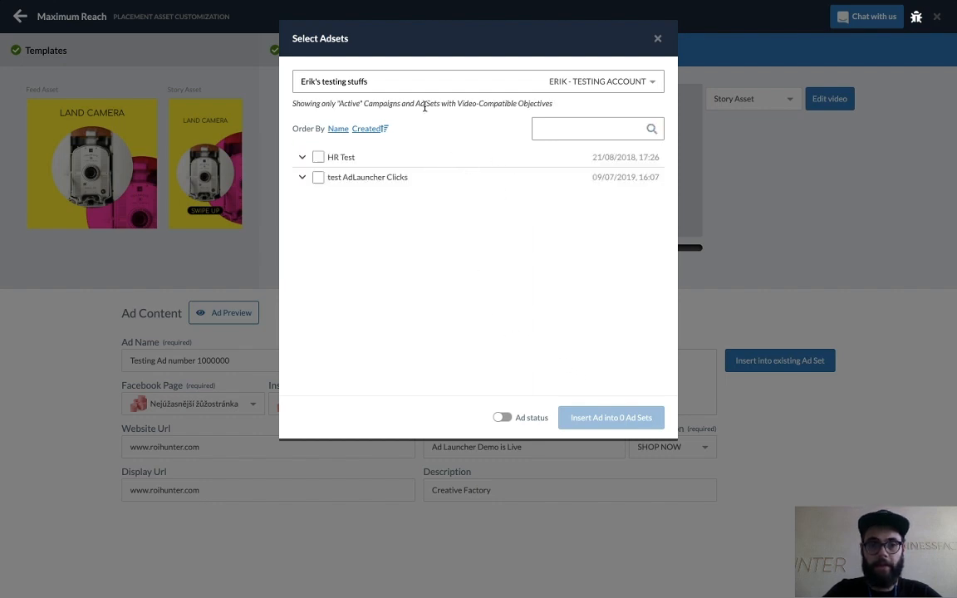
click(409, 83)
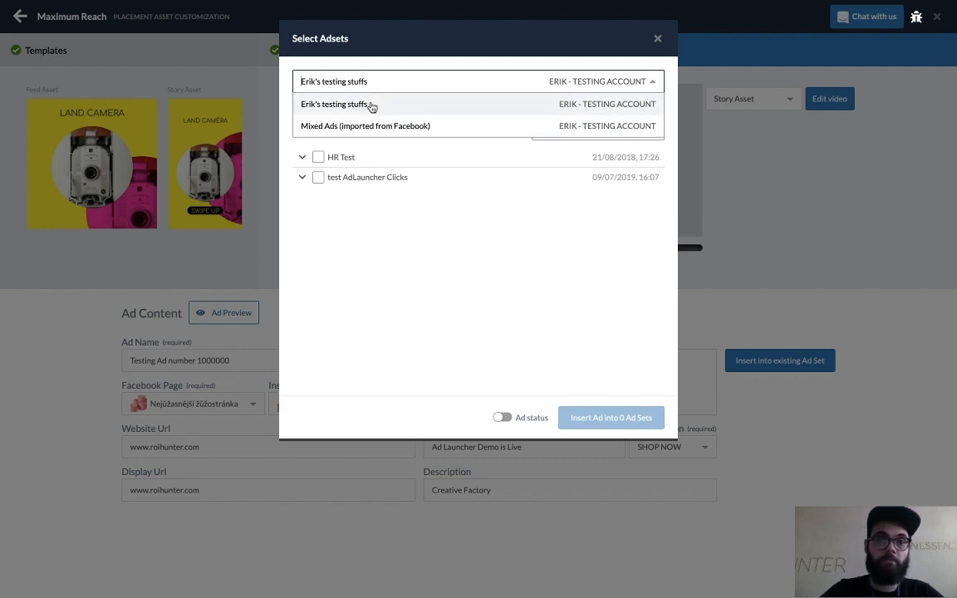
click(370, 106)
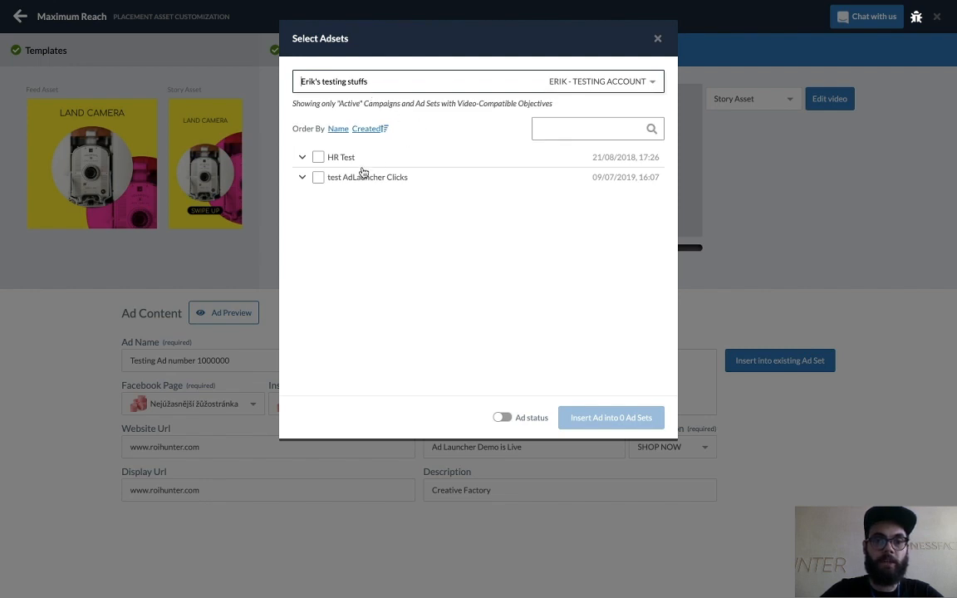
Expand the test AdLauncher Clicks campaign and select all its ad sets: Interest 1 to 4, 180days and LaL
click(304, 177)
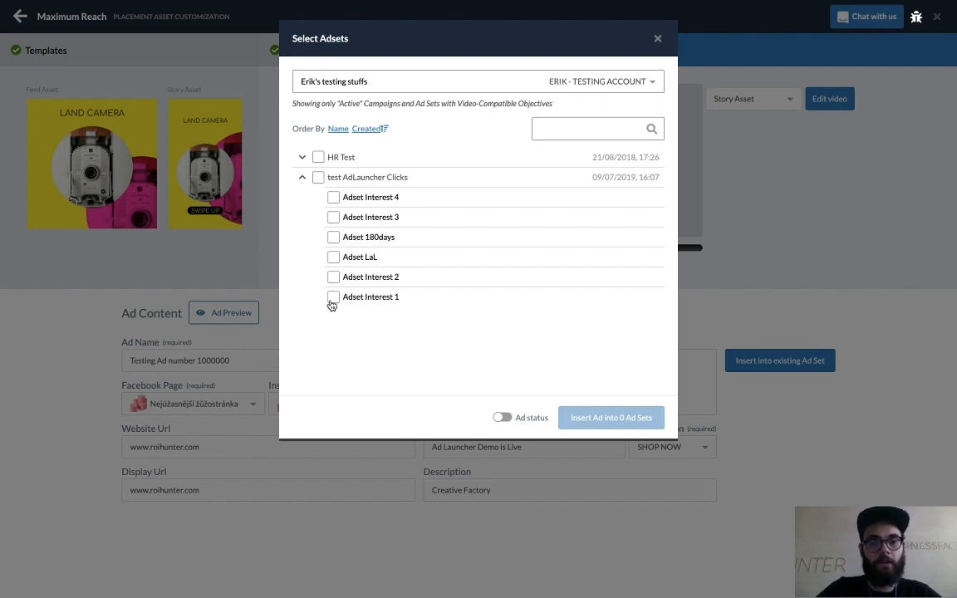
click(333, 197)
click(333, 216)
click(333, 237)
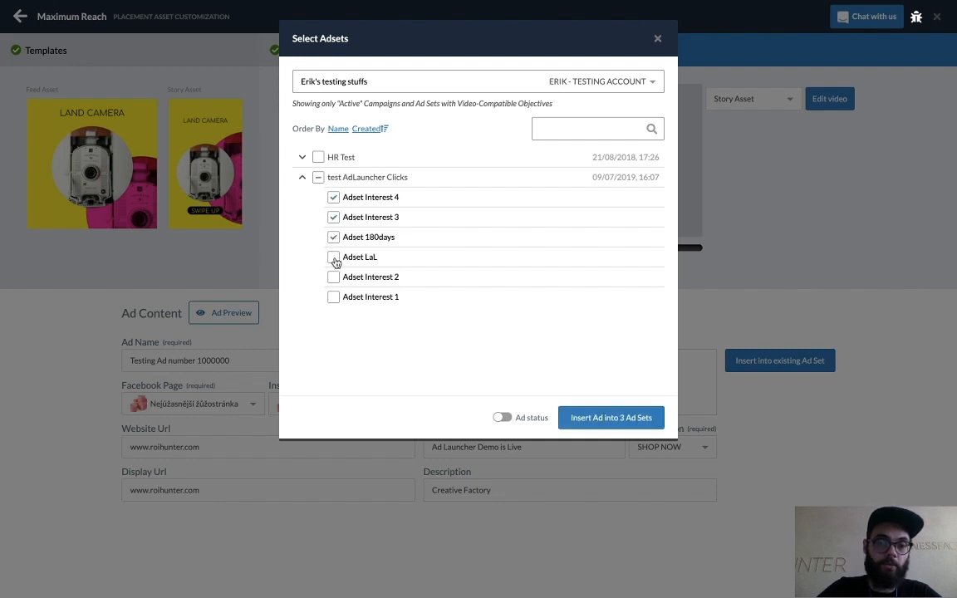
click(332, 257)
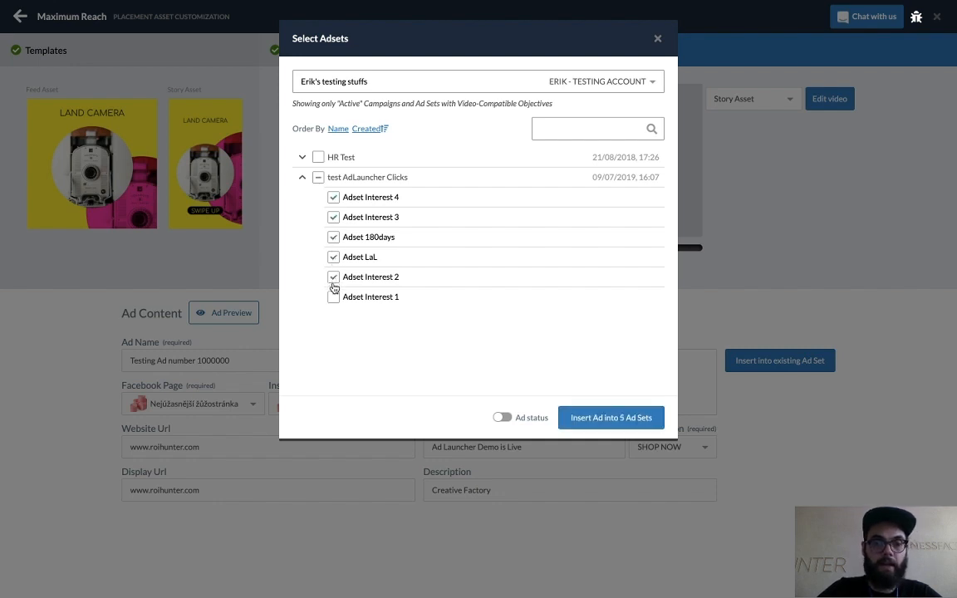
click(333, 296)
Deselect the ad sets LaL and Interest 2 in the test AdLauncher Clicks campaign, keeping Interest 1, 3, 4 and 180days selected
click(333, 277)
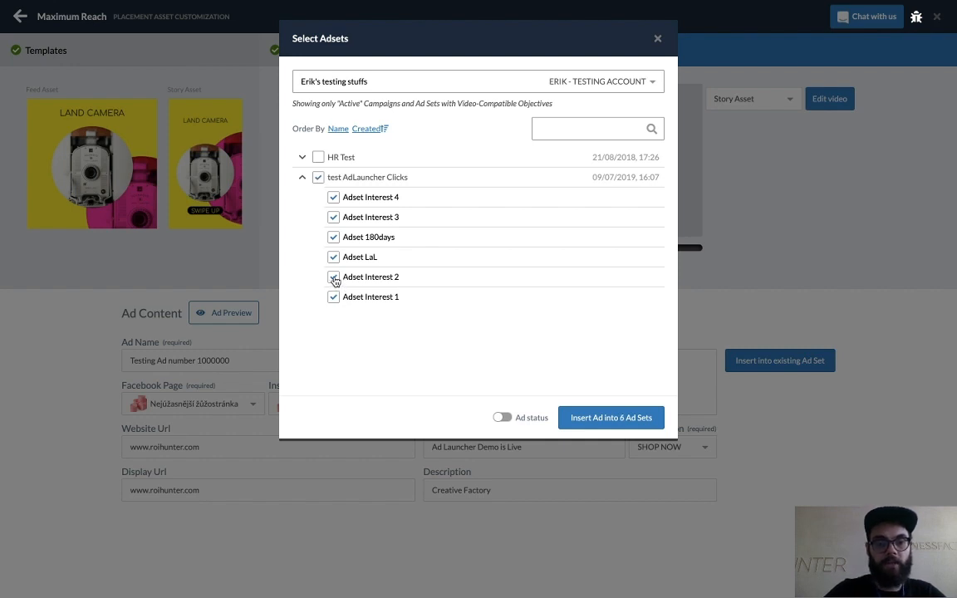
click(335, 260)
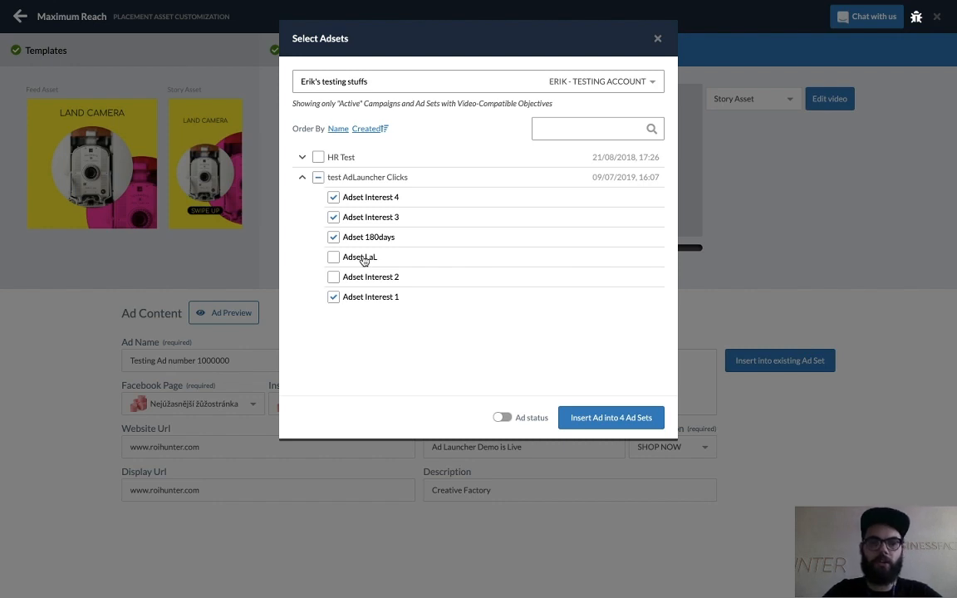
click(335, 258)
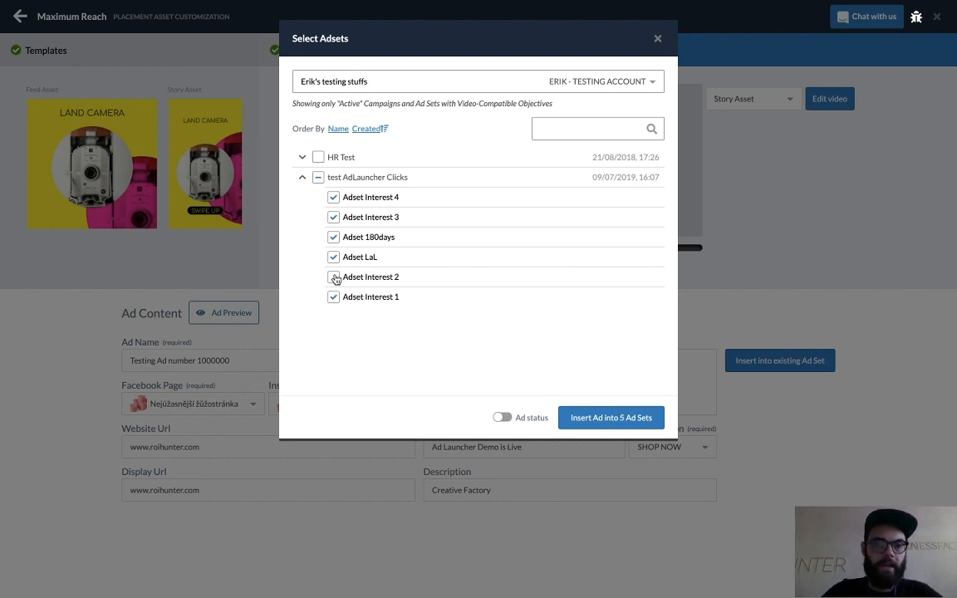
click(334, 279)
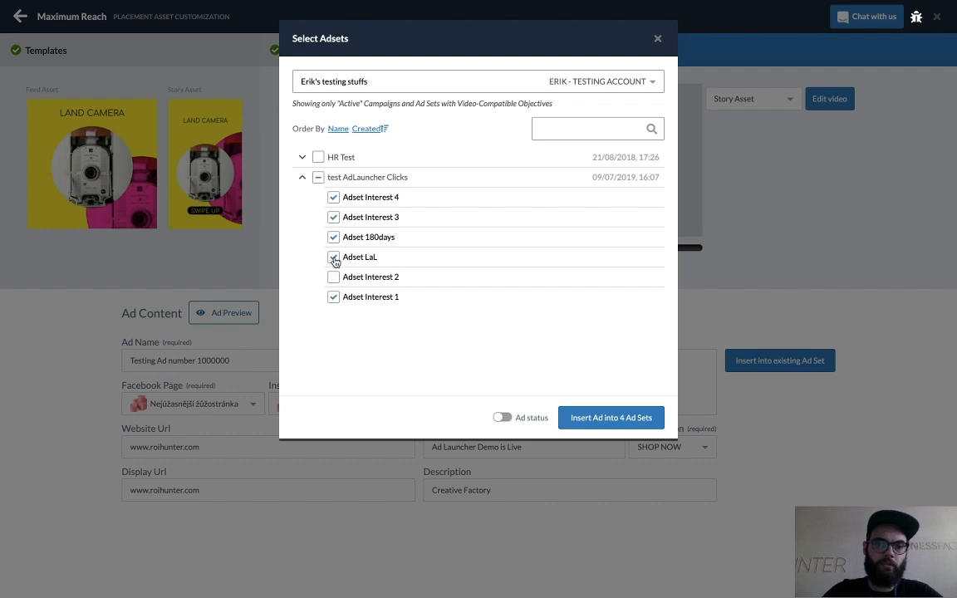
click(335, 259)
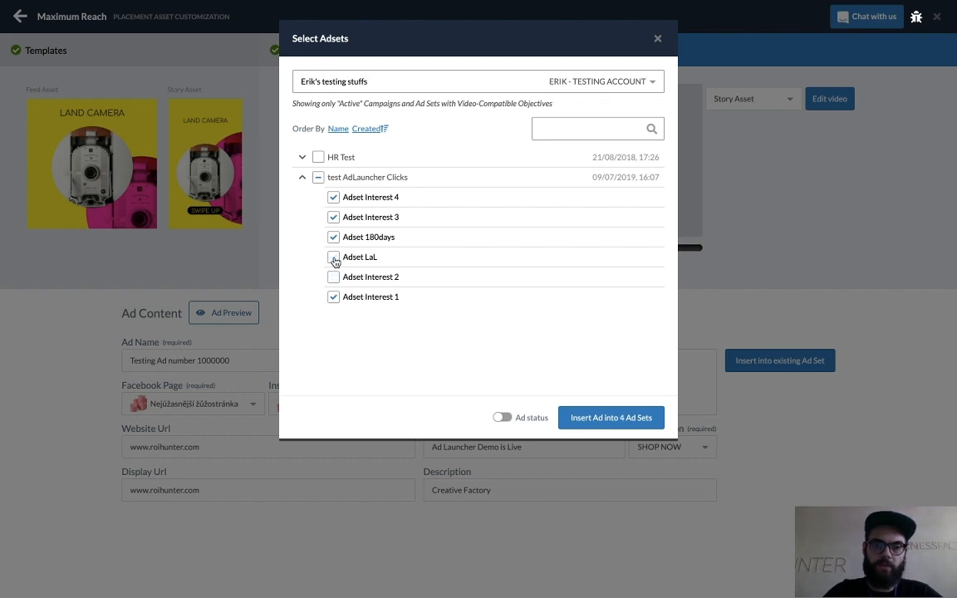
Add the Motion design ad set of the HR Test campaign and insert the ad into all selected ad sets with Autoplacement enabled
click(308, 160)
click(333, 178)
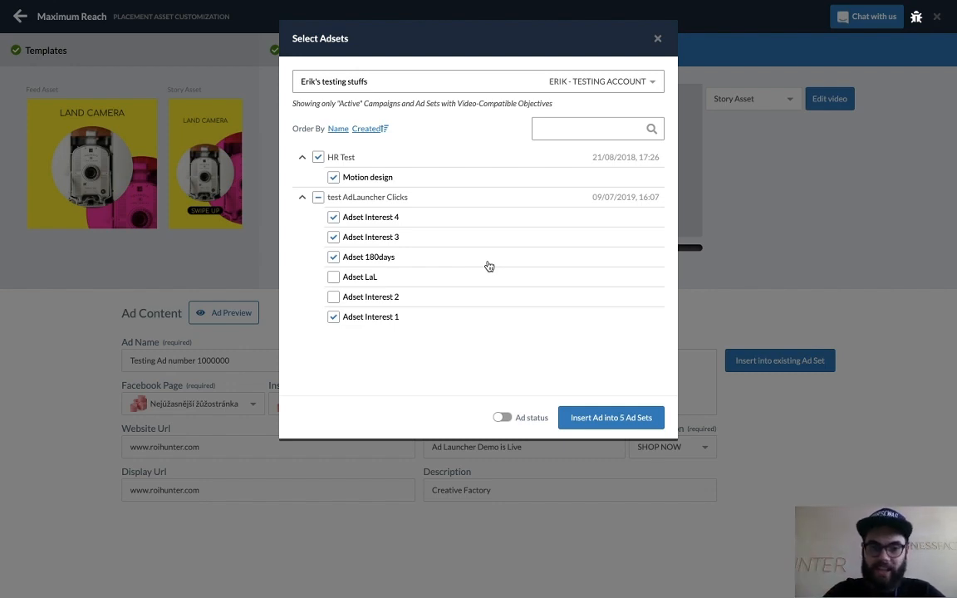
click(604, 421)
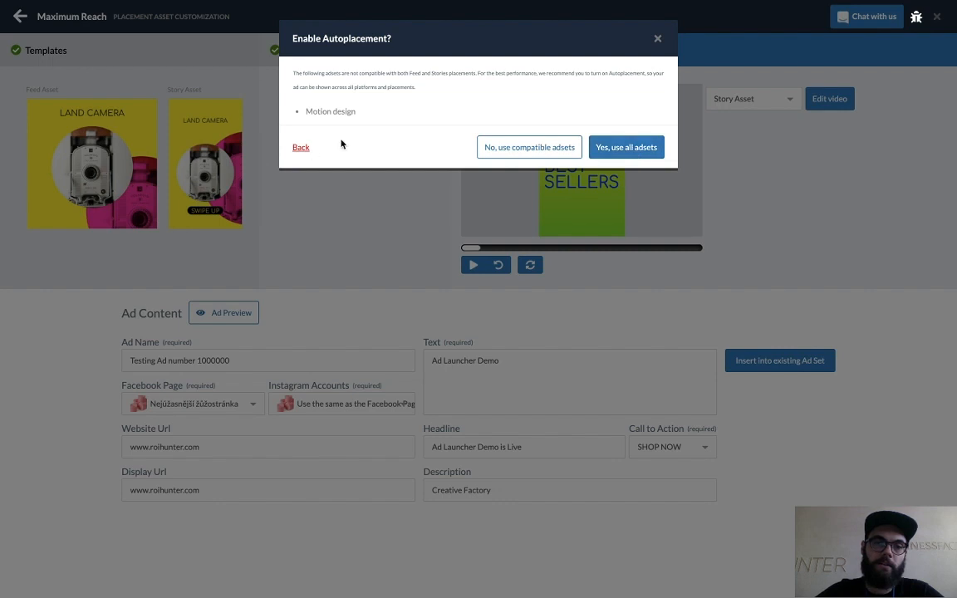
click(640, 149)
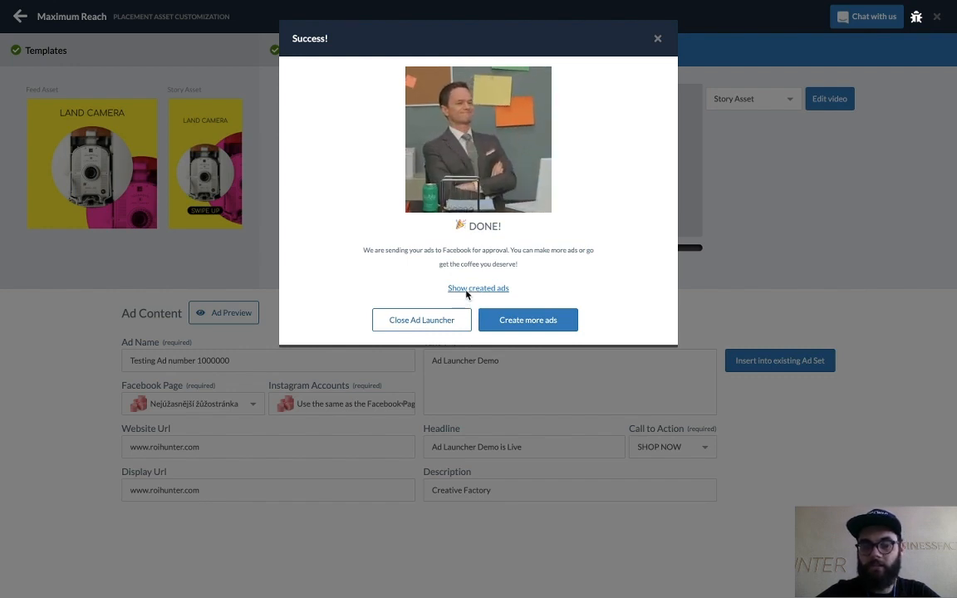
Continue with creating more ads and remove all three products from the template
click(515, 331)
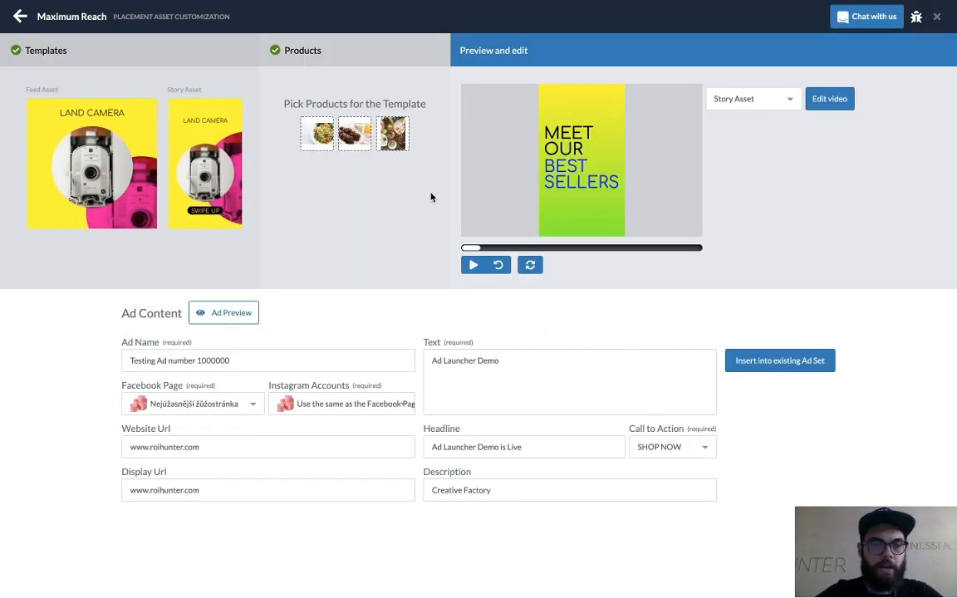
click(332, 58)
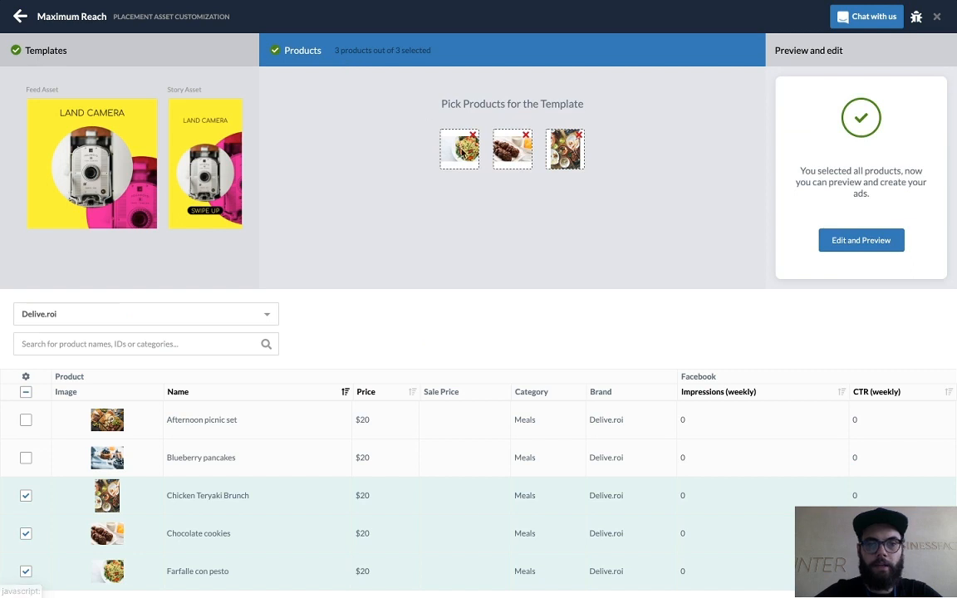
click(473, 135)
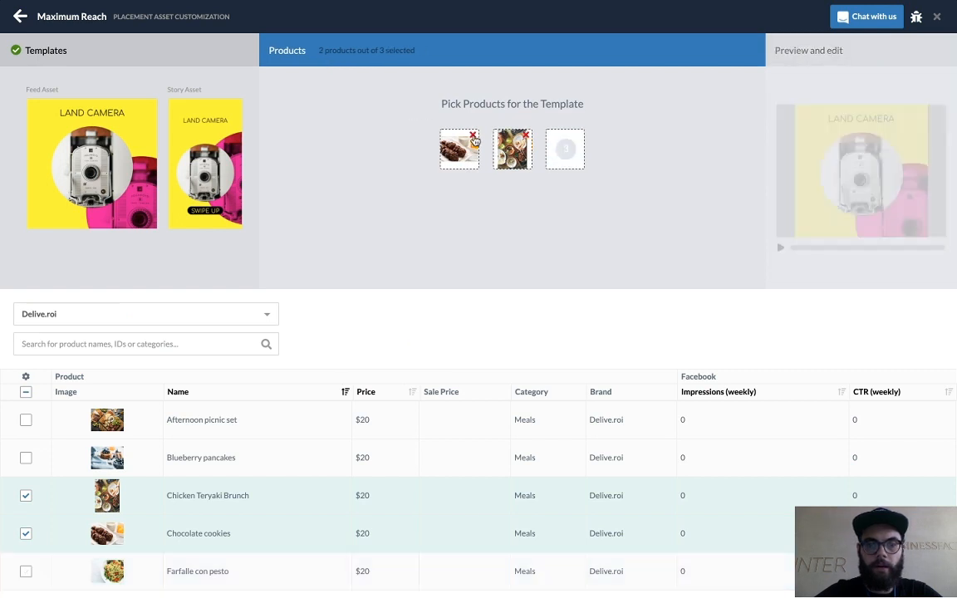
click(472, 136)
click(472, 136)
Load more Delive.roi products and pick Old style Burger, Healthy breakfast and Grilled salmon salad for the template
scroll(241, 444, down, 2)
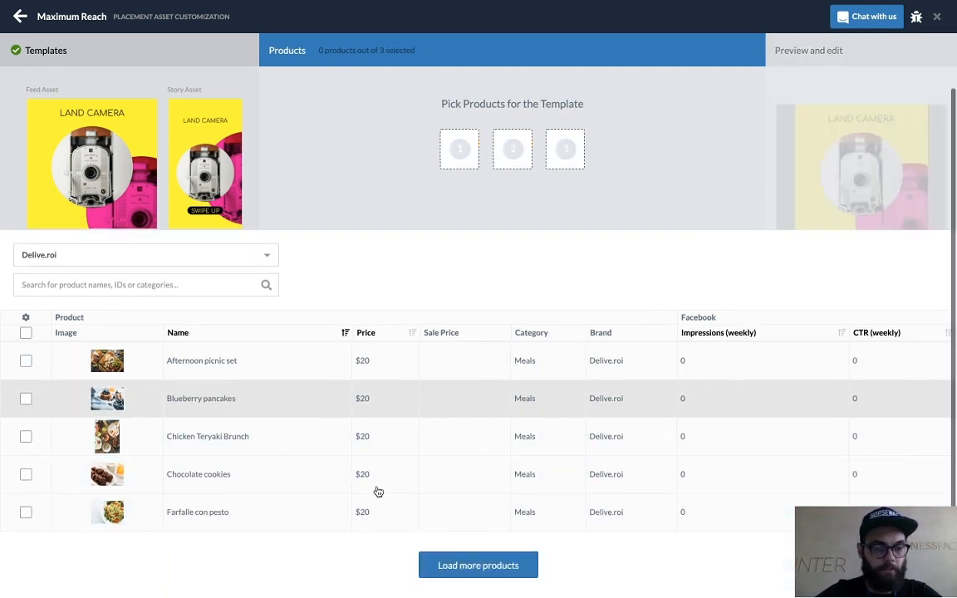
click(467, 565)
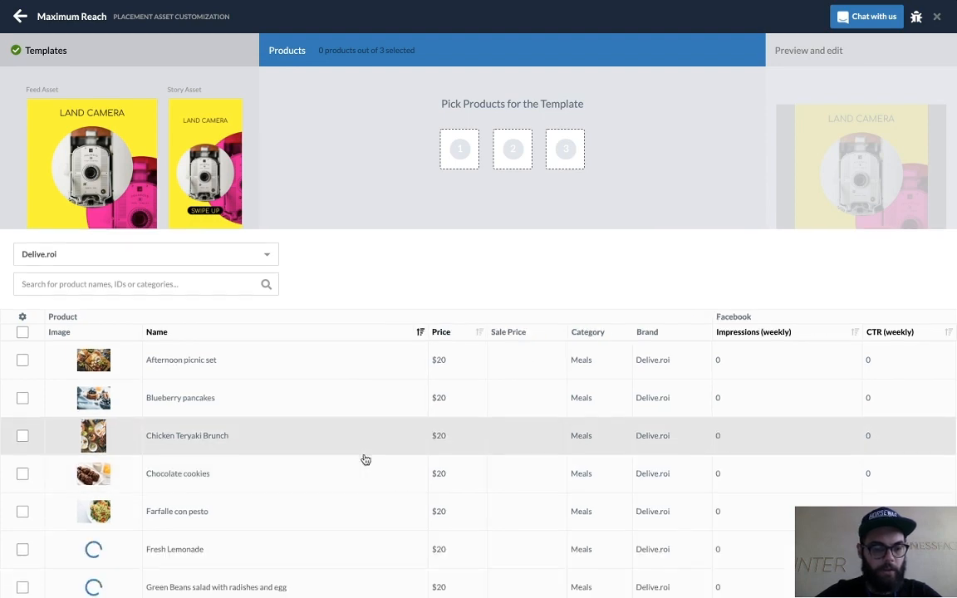
scroll(362, 459, down, 3)
click(221, 512)
click(221, 478)
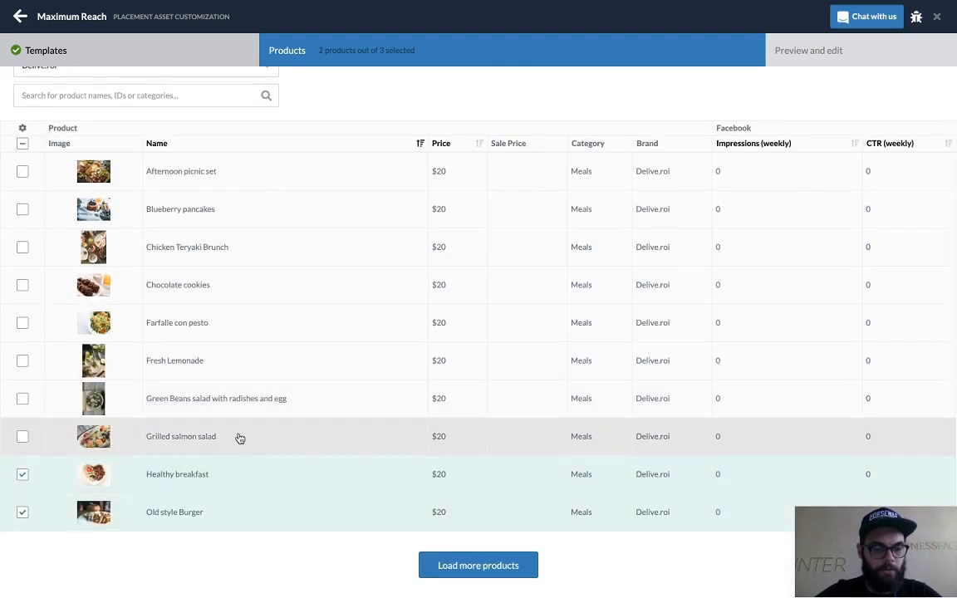
click(239, 437)
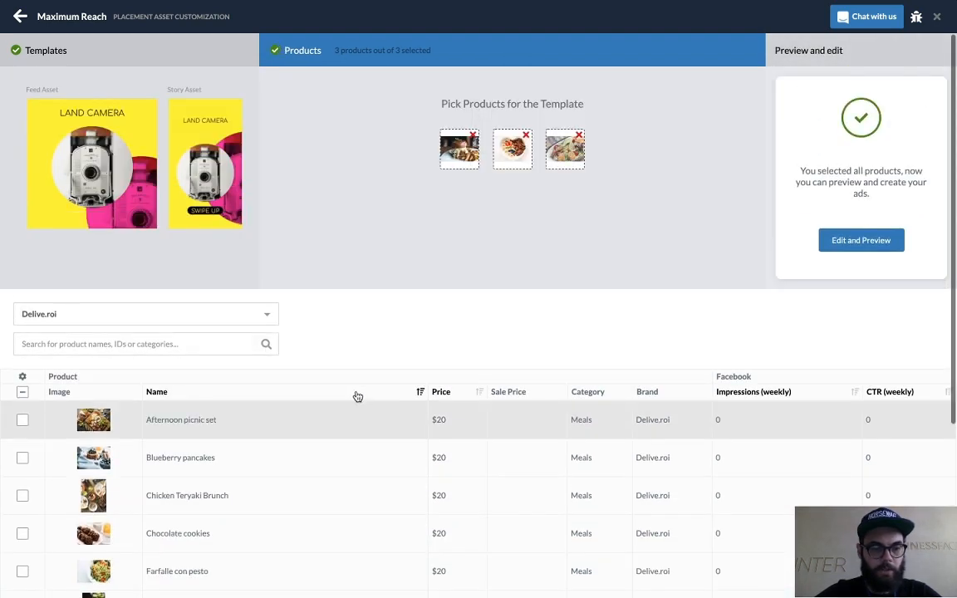
Open the preview of the ad with the new products, show its Story Asset video and pause the playback
click(860, 241)
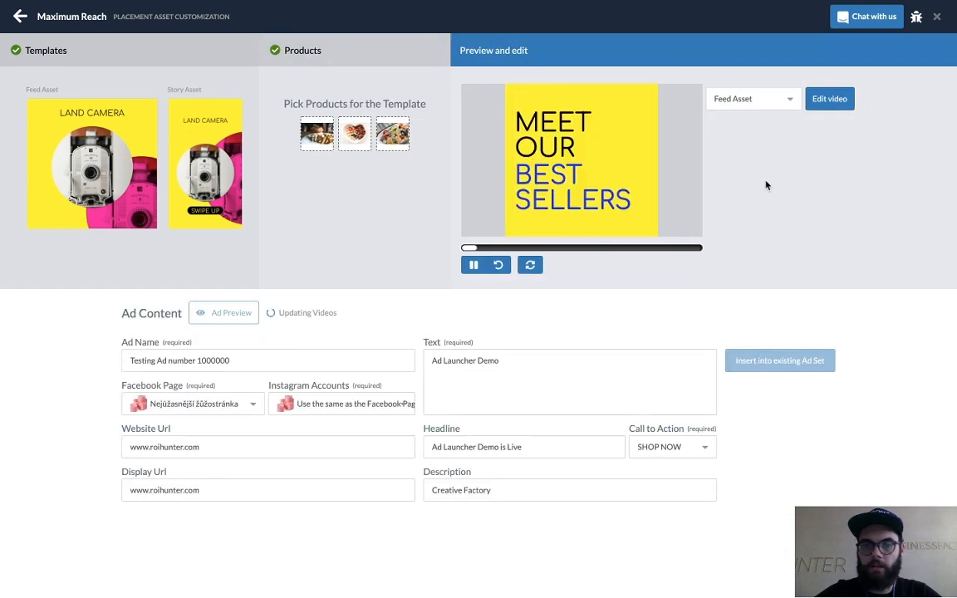
click(754, 99)
click(751, 144)
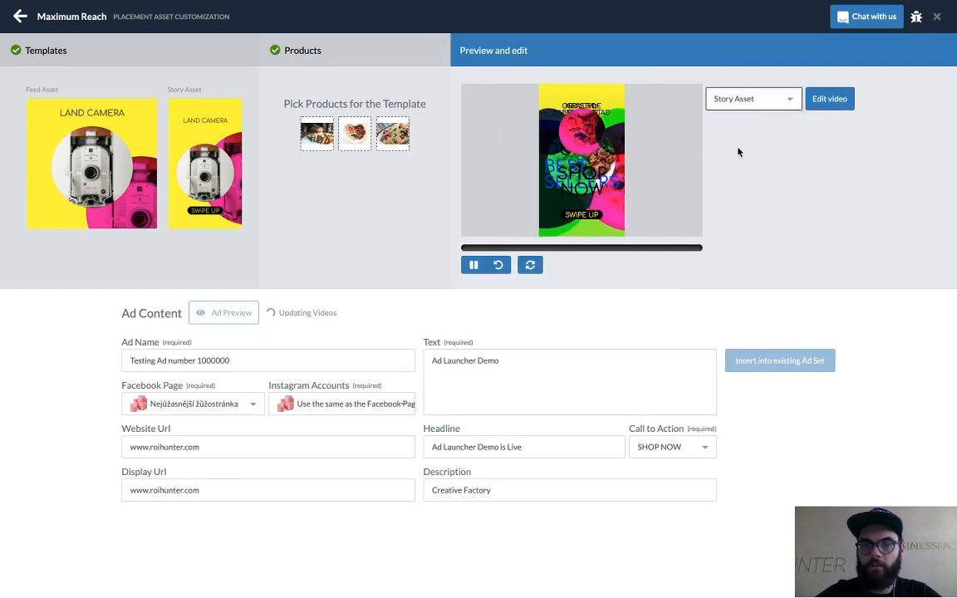
click(475, 264)
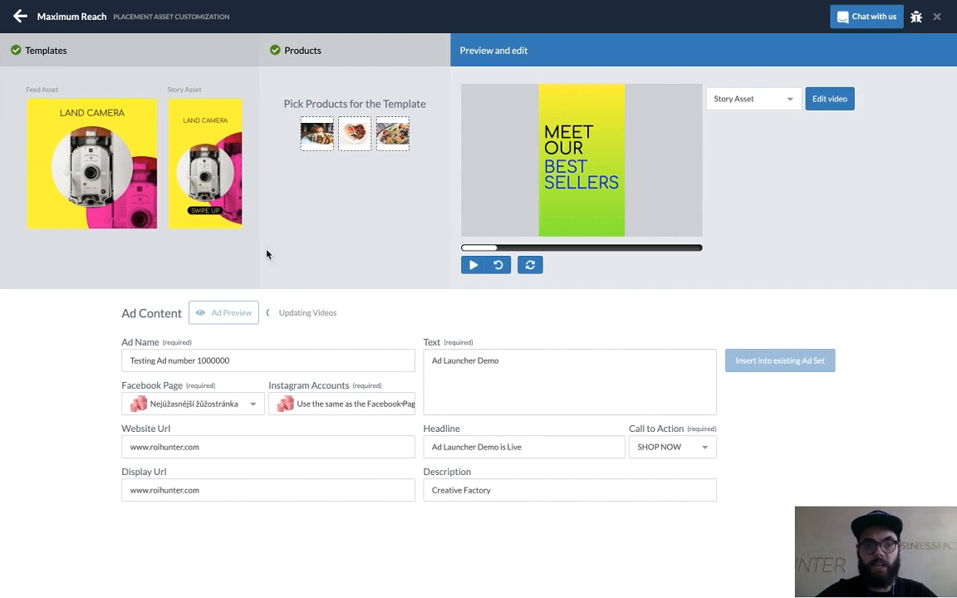
Switch to the slide presentation and advance to the Launch Timeline slide
key(ctrl+Left)
key(Right)
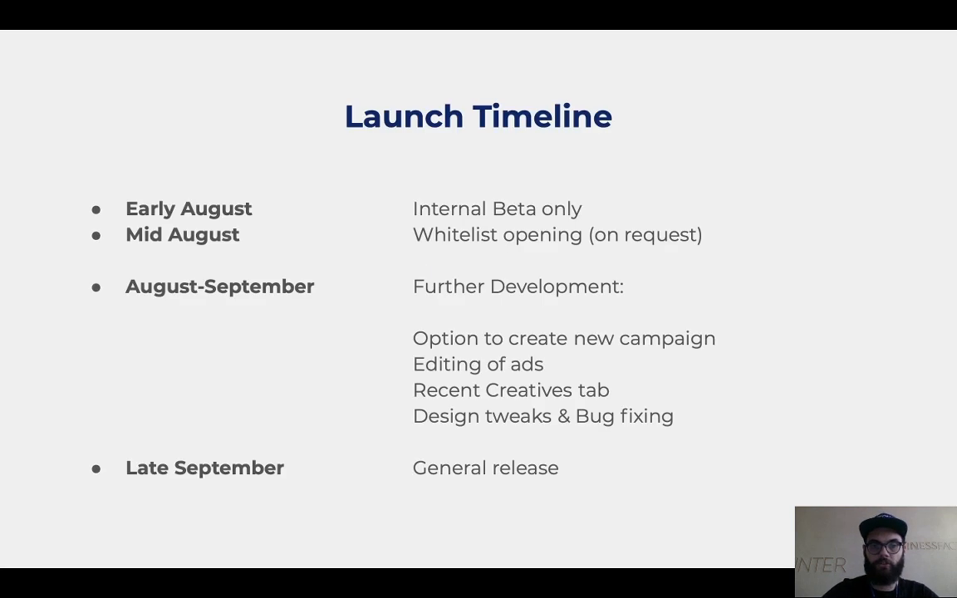